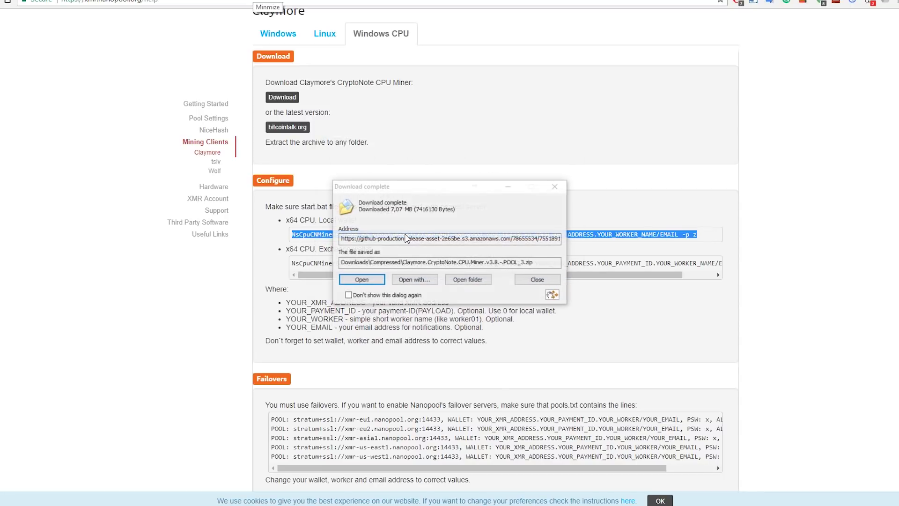
# Step: Move the download notice aside, read both Nanopool miner command lines, and open the zip's folder
pyautogui.moveTo(419, 186); pyautogui.dragTo(763, 28)
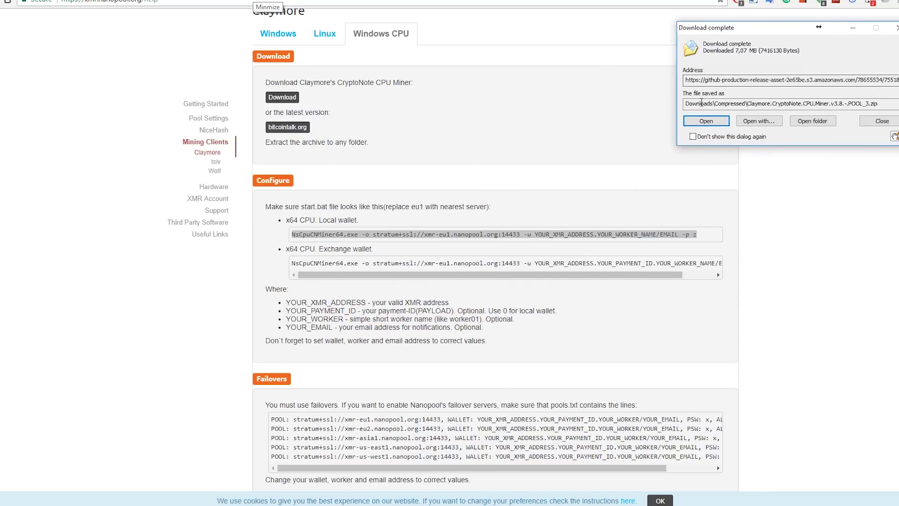
pyautogui.click(298, 237)
pyautogui.moveTo(293, 235); pyautogui.dragTo(699, 248)
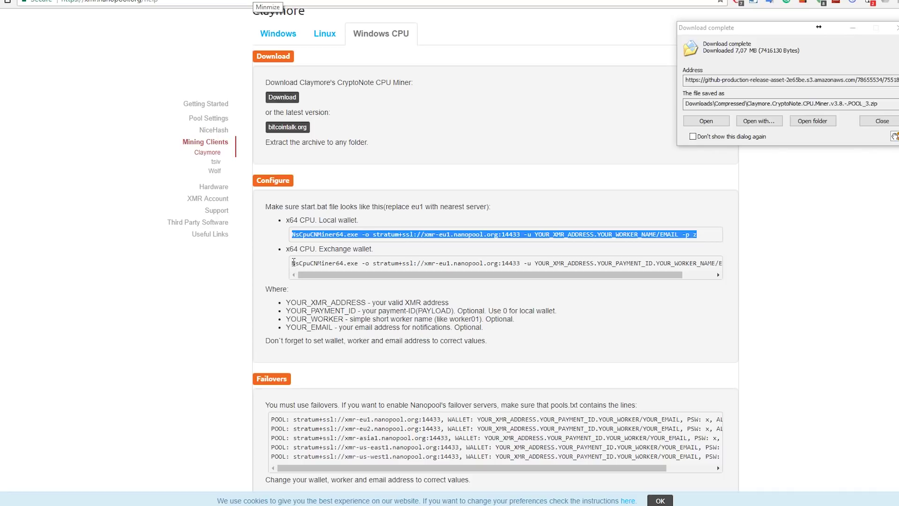
pyautogui.moveTo(293, 263); pyautogui.dragTo(304, 263)
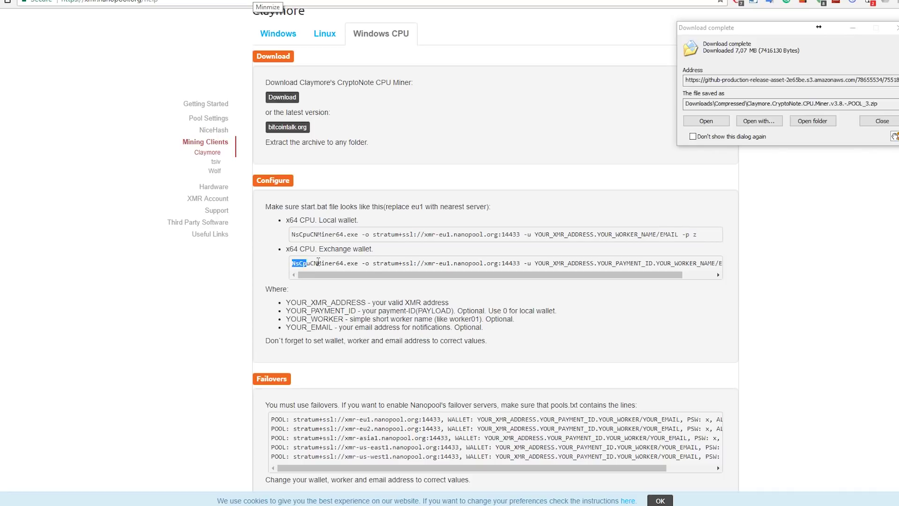
pyautogui.moveTo(669, 263); pyautogui.dragTo(745, 266)
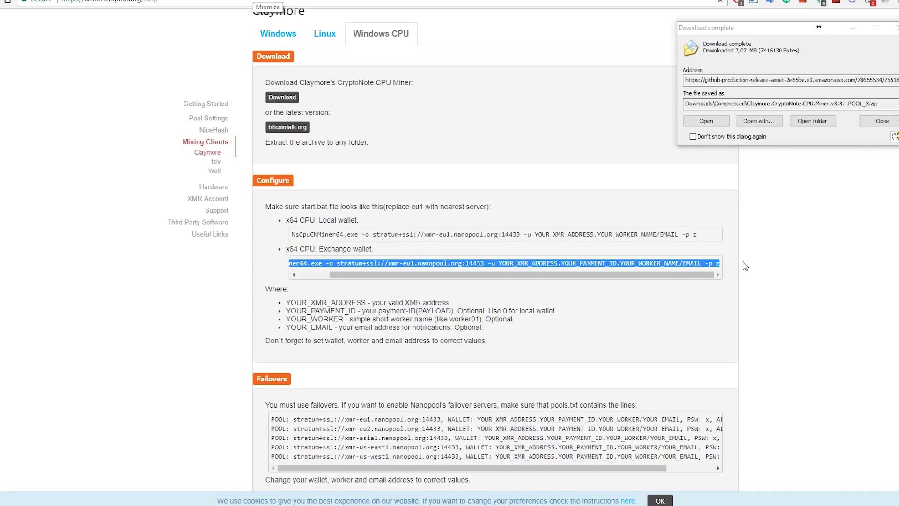
pyautogui.click(584, 263)
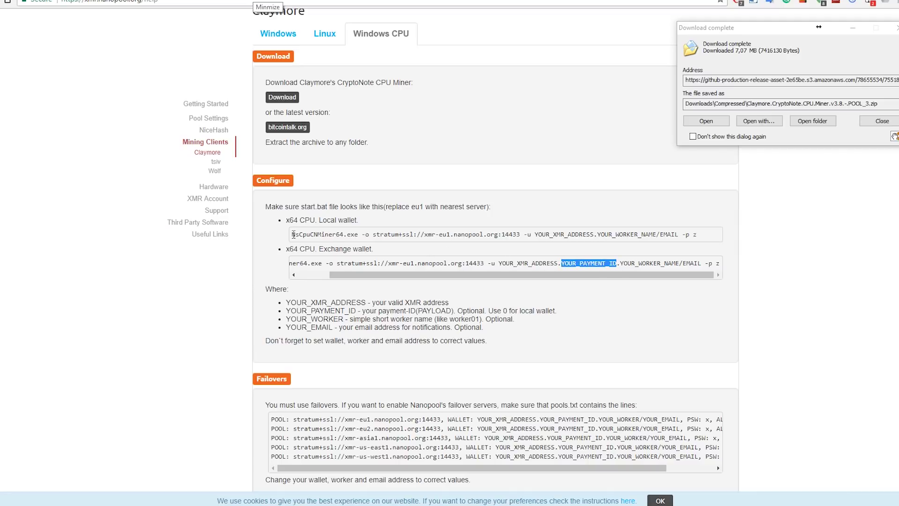
pyautogui.moveTo(318, 235); pyautogui.dragTo(718, 239)
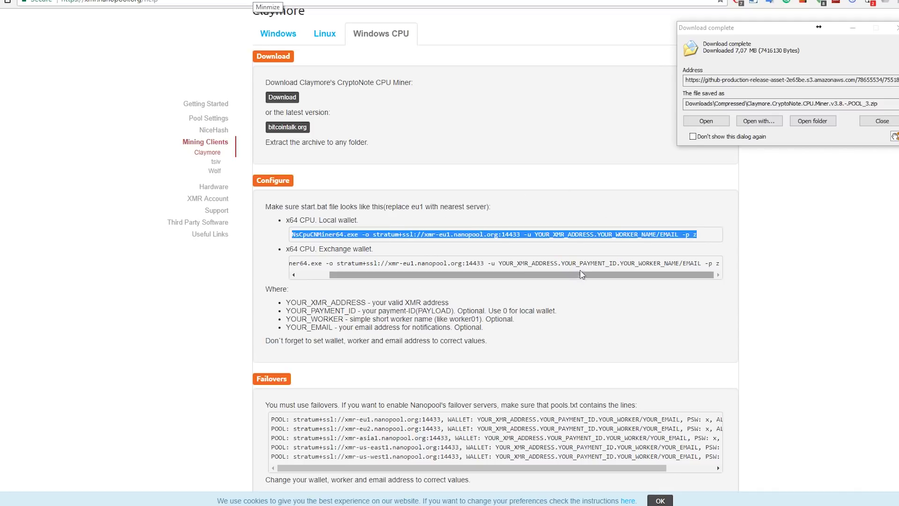
pyautogui.click(814, 123)
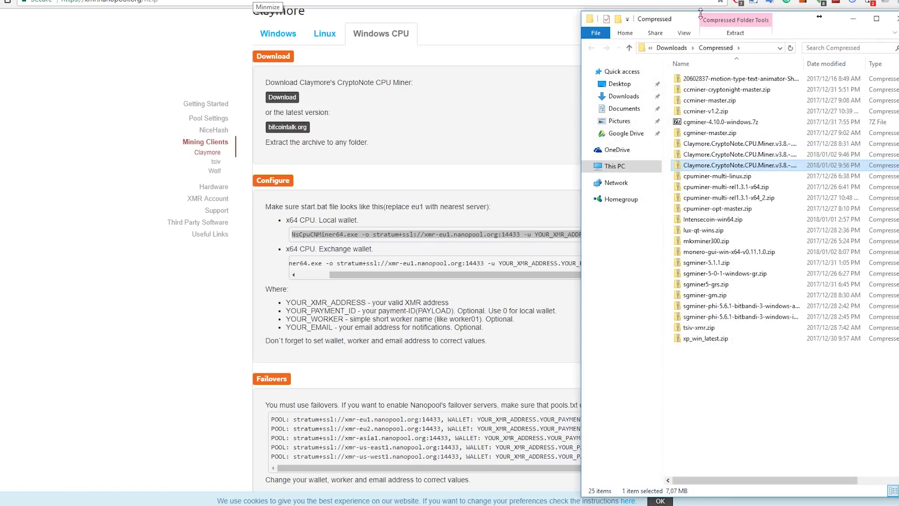
# Step: Copy the Claymore CryptoNote CPU Miner v3.8 - POOL folder from the zip to the desktop
pyautogui.doubleClick(742, 166)
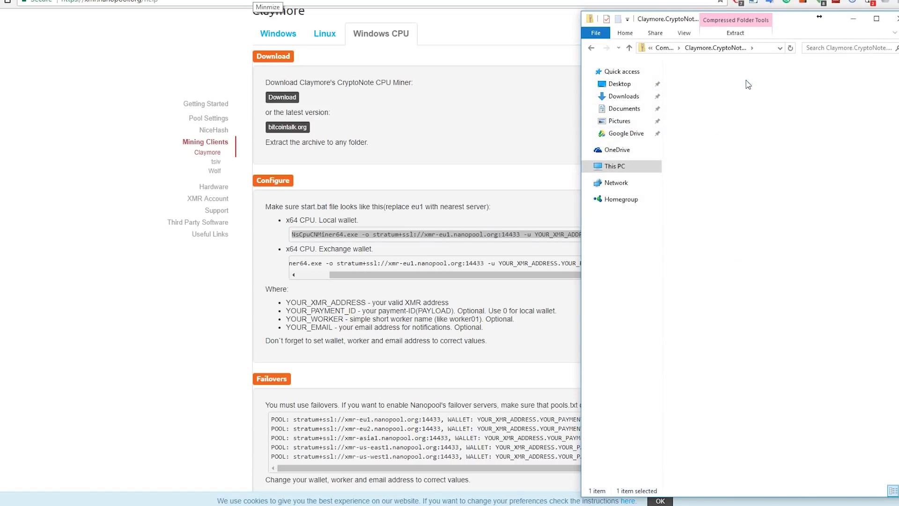
pyautogui.doubleClick(749, 78)
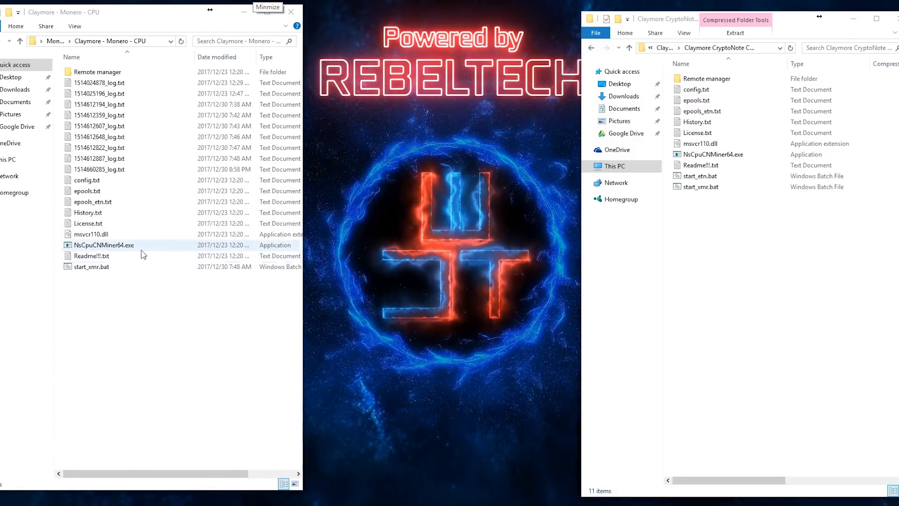
pyautogui.moveTo(223, 304); pyautogui.dragTo(111, 347)
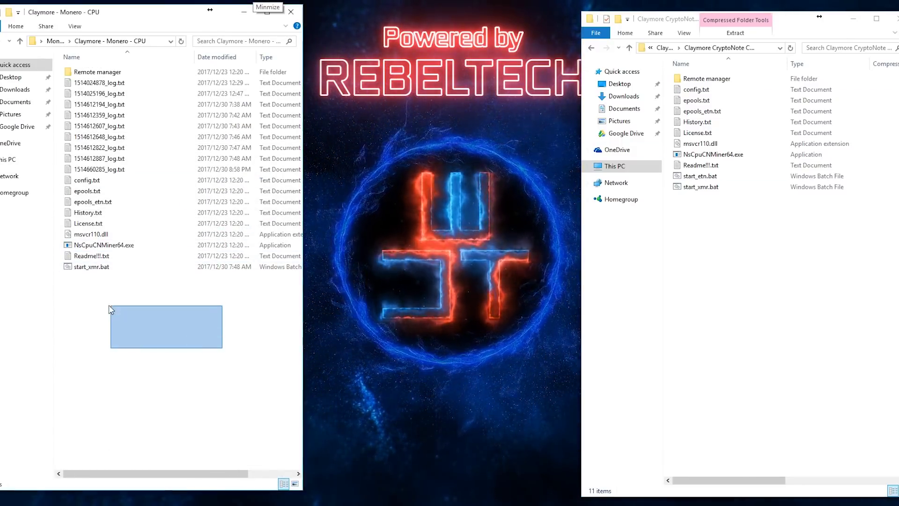
pyautogui.click(591, 47)
pyautogui.moveTo(725, 84); pyautogui.dragTo(514, 172)
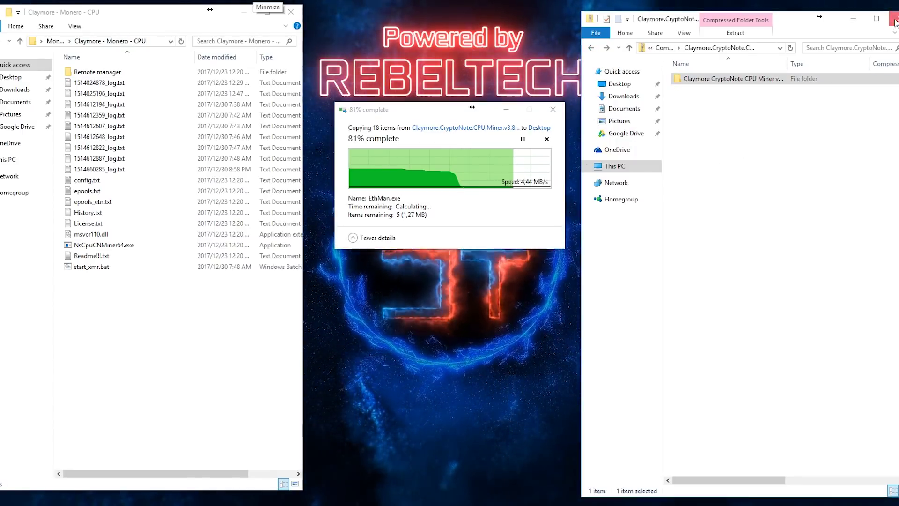
pyautogui.hotkey('alt', 'F4')
# Step: Inspect the wallet address placeholder in the desktop copy's start_xmr.bat, then close it and the folder
pyautogui.doubleClick(522, 101)
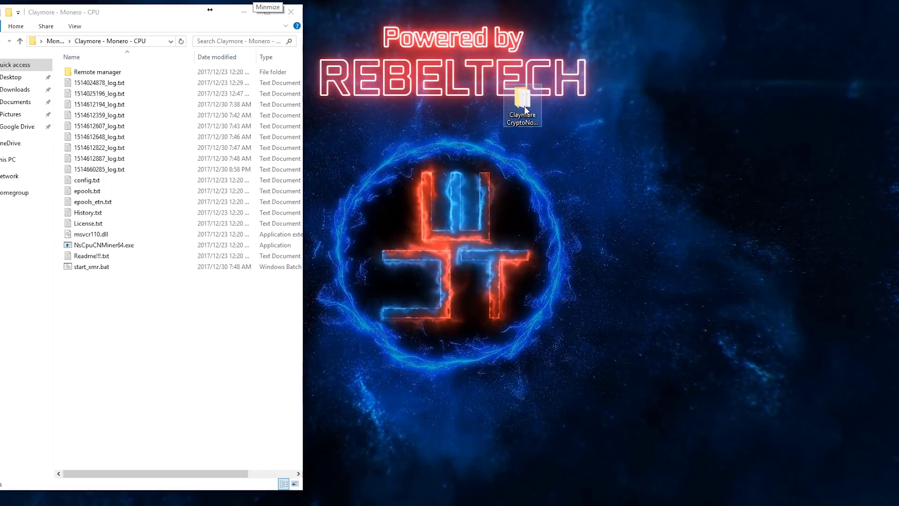
pyautogui.rightClick(713, 188)
pyautogui.click(743, 203)
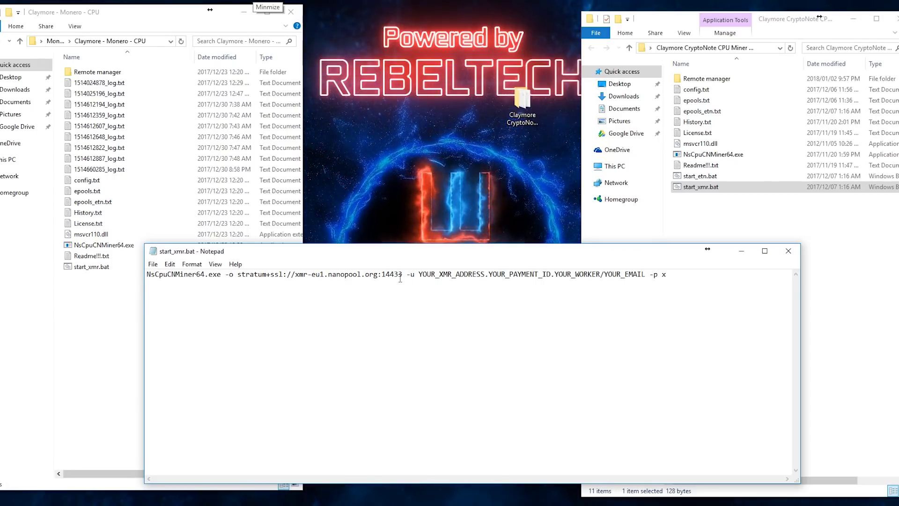
pyautogui.moveTo(420, 276); pyautogui.dragTo(645, 277)
pyautogui.click(789, 251)
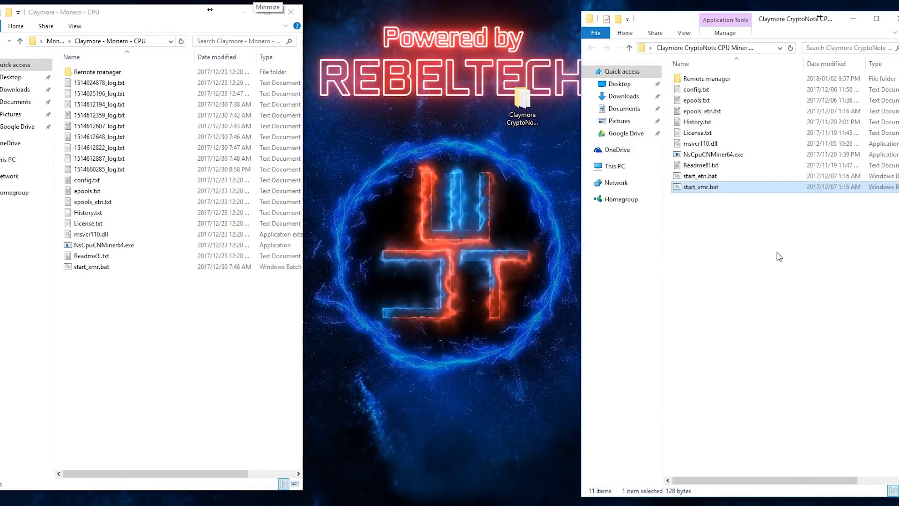
pyautogui.click(895, 19)
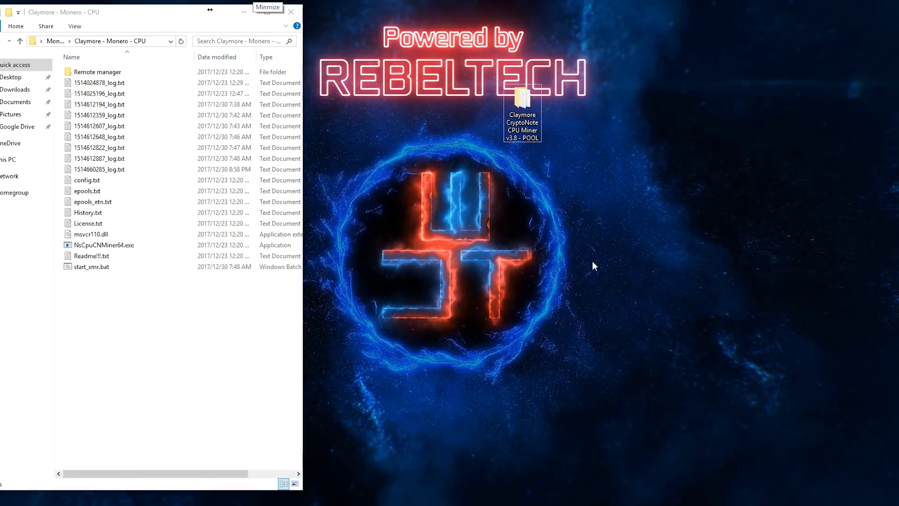
# Step: Open the working start_xmr.bat in Notepad, widened to show the full miner command line
pyautogui.rightClick(96, 271)
pyautogui.click(118, 287)
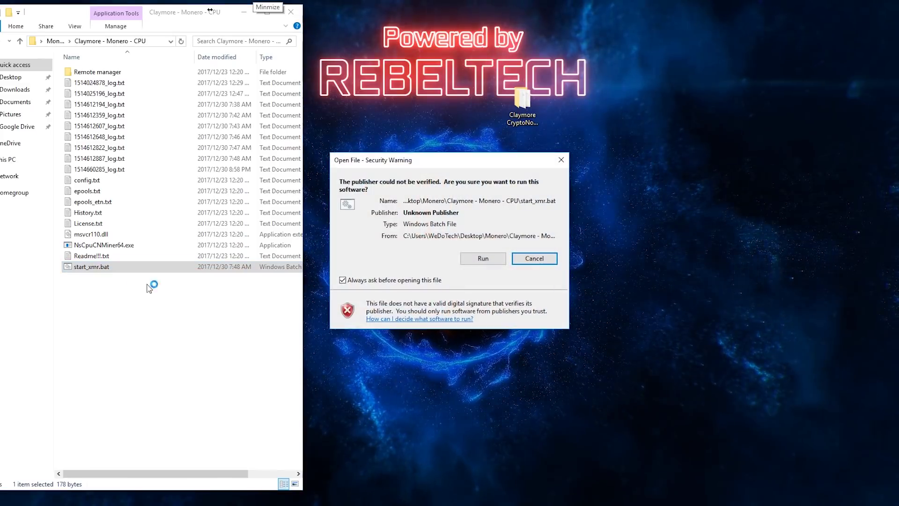
pyautogui.click(483, 257)
pyautogui.moveTo(460, 252); pyautogui.dragTo(320, 252)
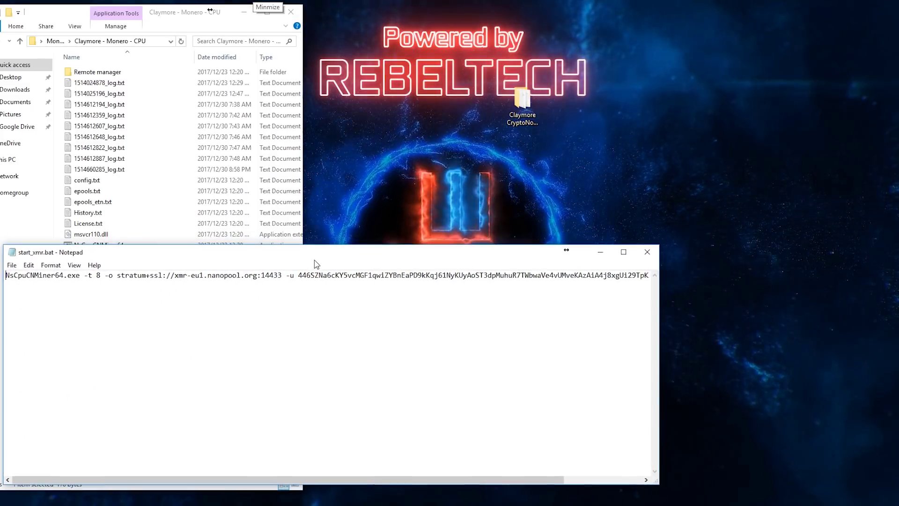
pyautogui.moveTo(661, 331); pyautogui.dragTo(895, 331)
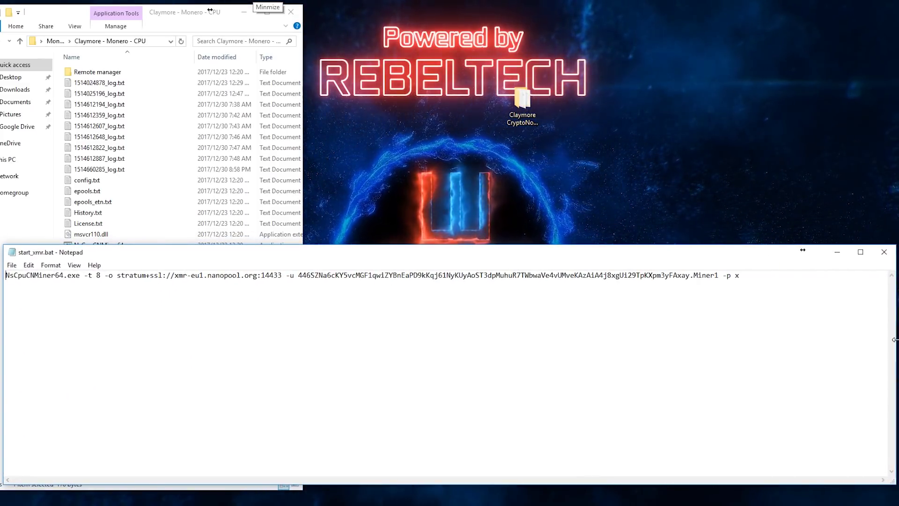
pyautogui.moveTo(299, 276); pyautogui.dragTo(716, 274)
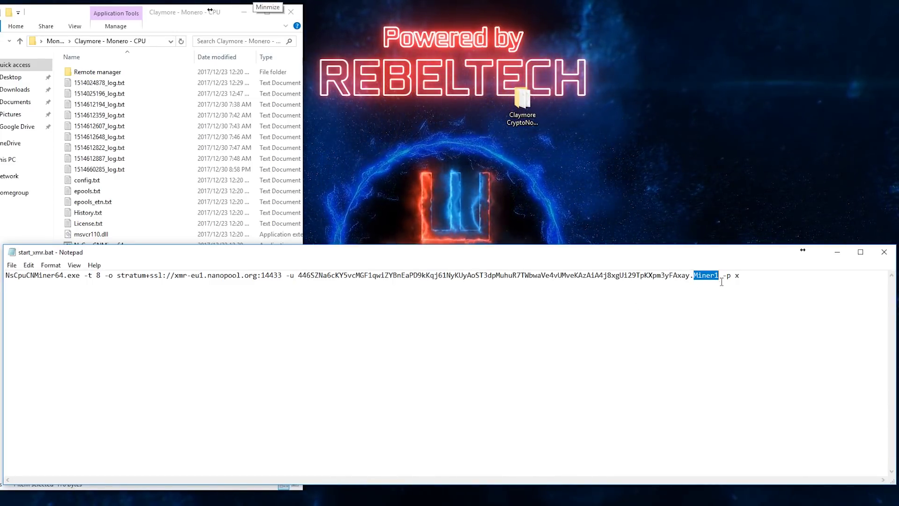
pyautogui.click(718, 276)
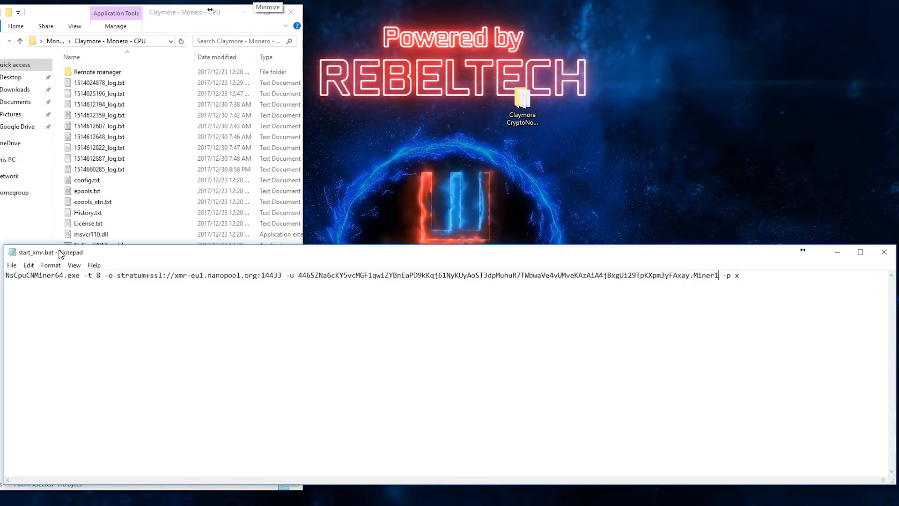
pyautogui.moveTo(8, 282); pyautogui.dragTo(82, 282)
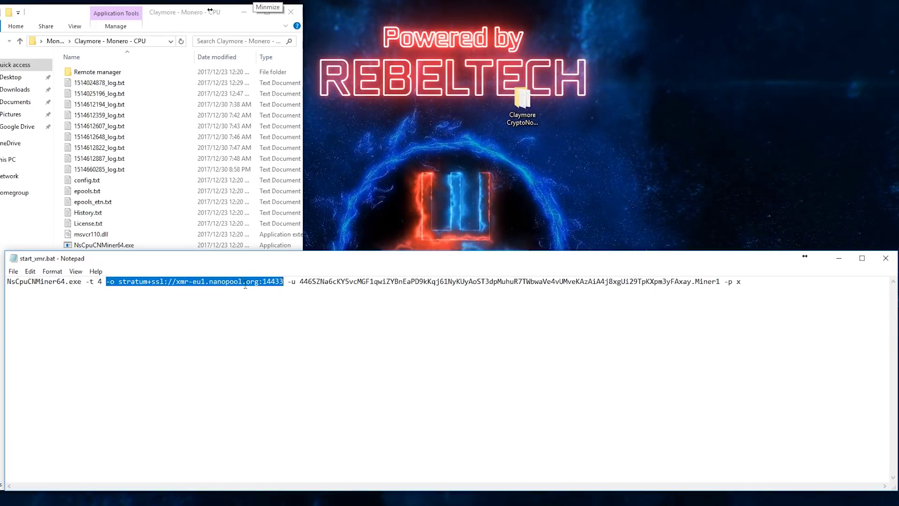
pyautogui.click(364, 317)
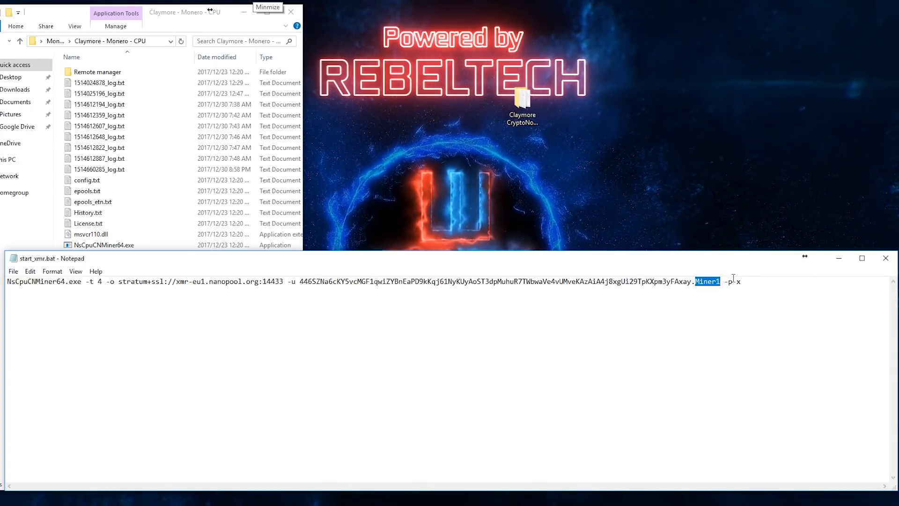
pyautogui.moveTo(602, 265); pyautogui.dragTo(582, 259)
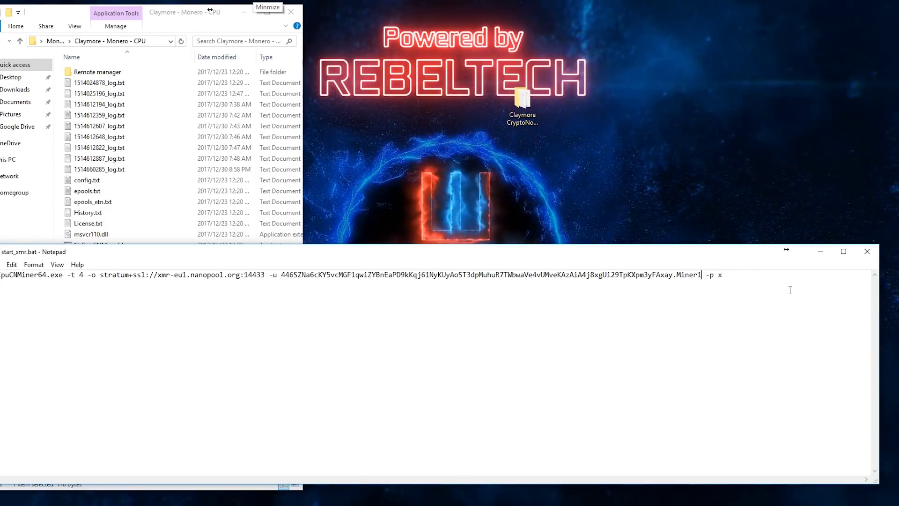
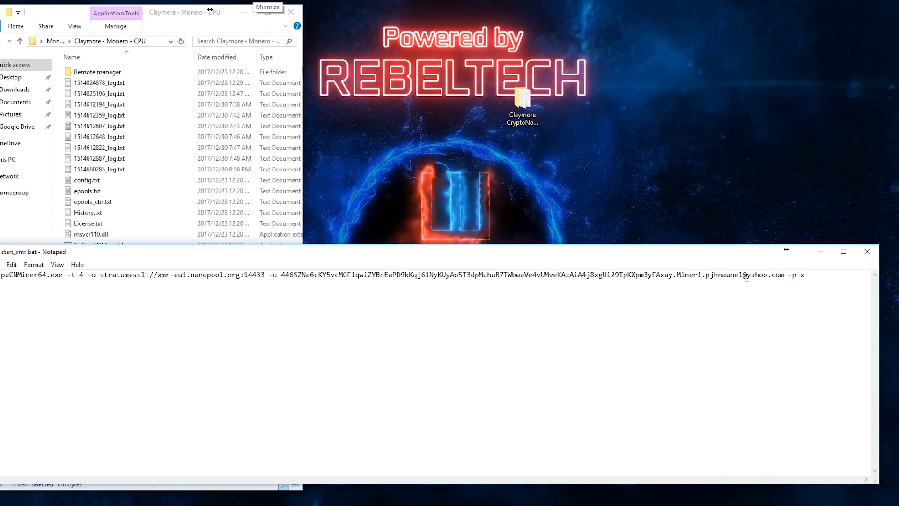
# Step: Add the worker's e-mail address to the end of the miner command
pyautogui.moveTo(706, 276); pyautogui.dragTo(785, 276)
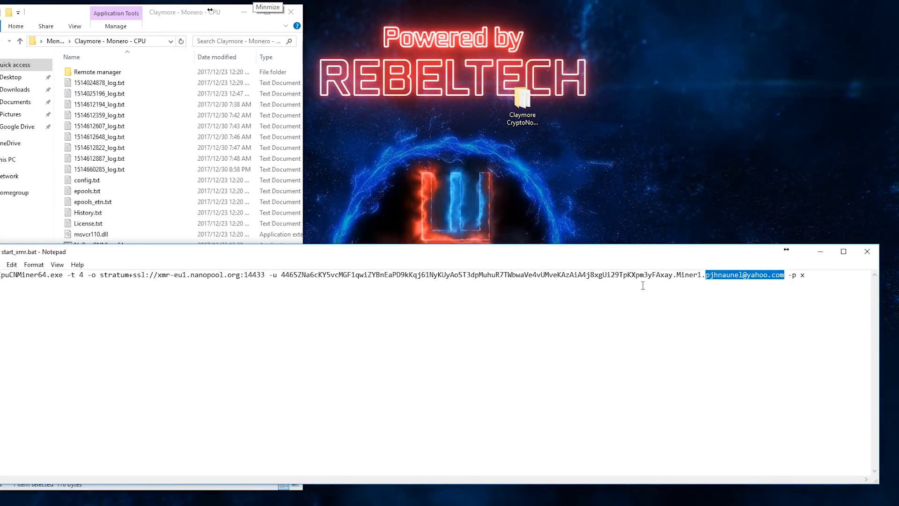
pyautogui.click(715, 295)
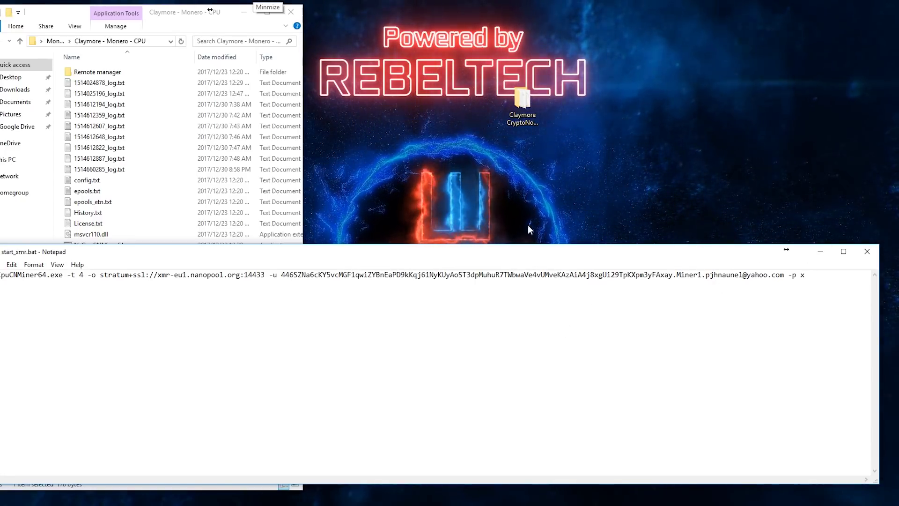
pyautogui.moveTo(707, 275); pyautogui.dragTo(784, 275)
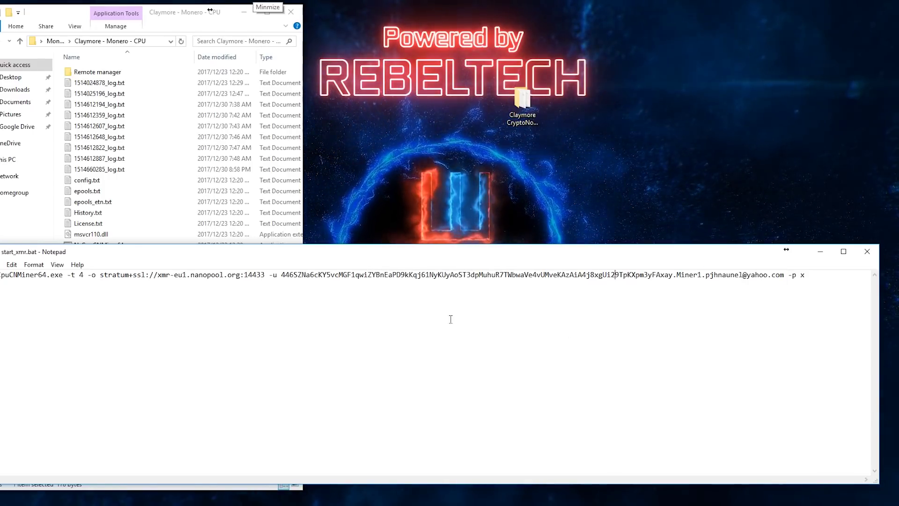
# Step: Copy the wallet address after -u, then save and close start_xmr.bat
pyautogui.moveTo(281, 275); pyautogui.dragTo(673, 275)
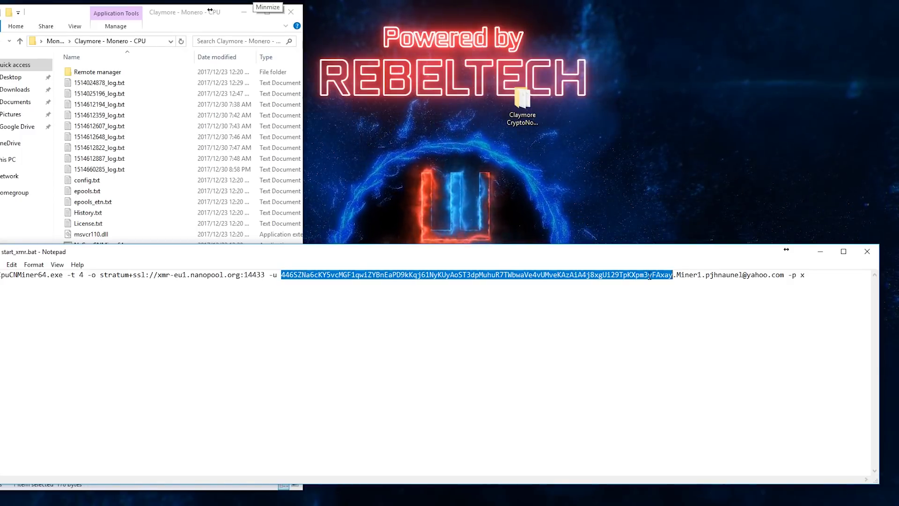
pyautogui.rightClick(648, 273)
pyautogui.click(670, 300)
pyautogui.click(868, 251)
pyautogui.click(419, 257)
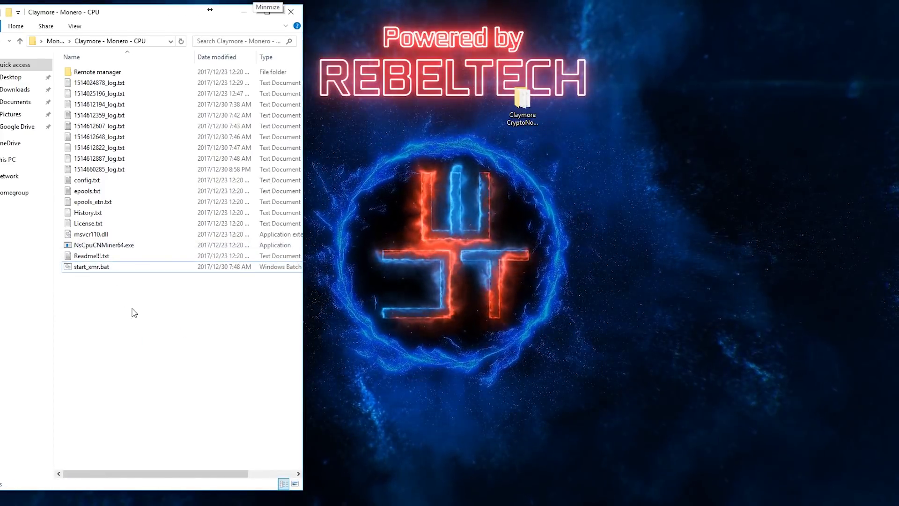
# Step: Run start_xmr.bat past the security warning and create a new blank text document
pyautogui.doubleClick(96, 267)
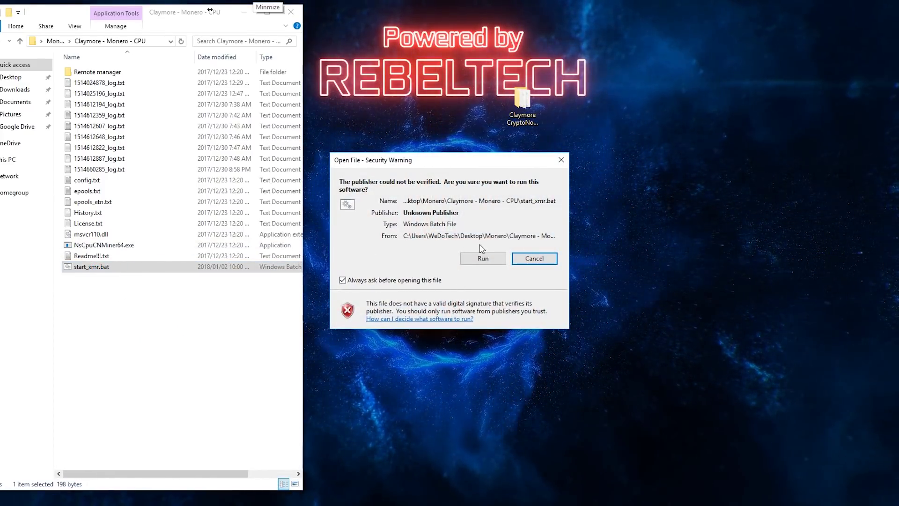
pyautogui.click(484, 259)
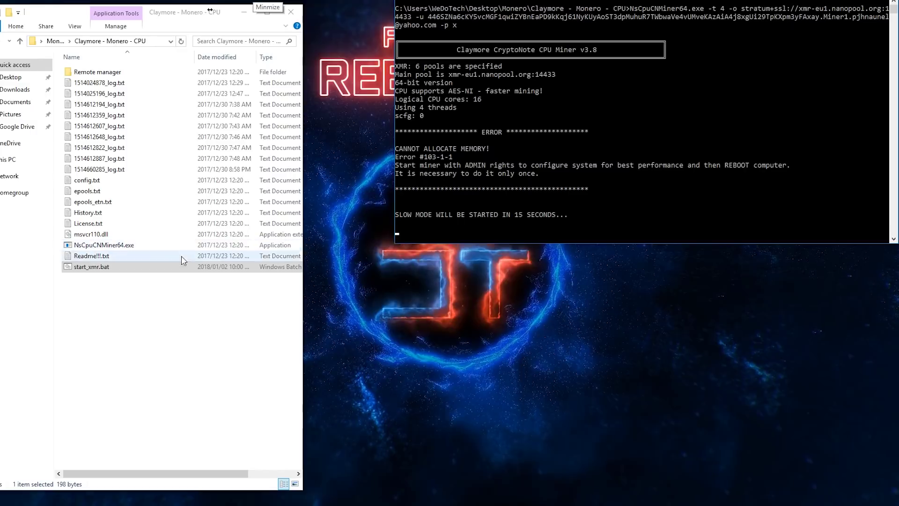
pyautogui.rightClick(115, 334)
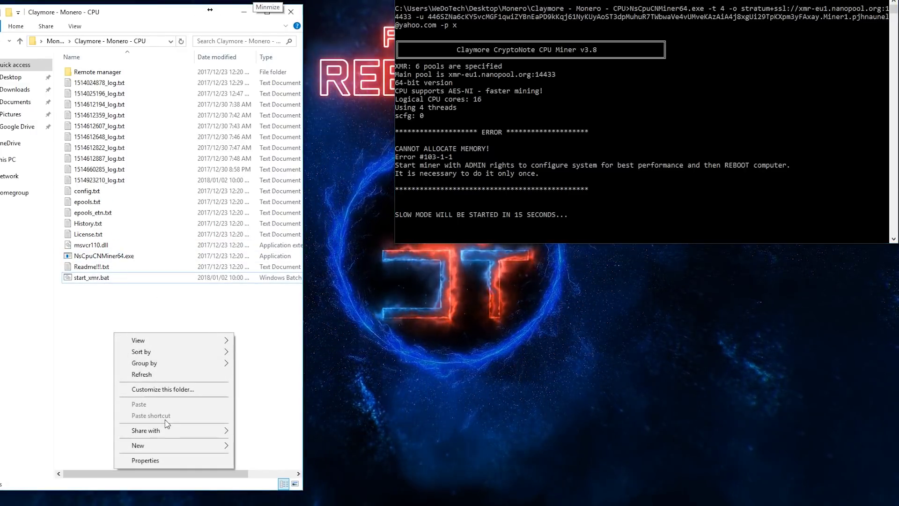
pyautogui.moveTo(183, 447)
pyautogui.click(276, 421)
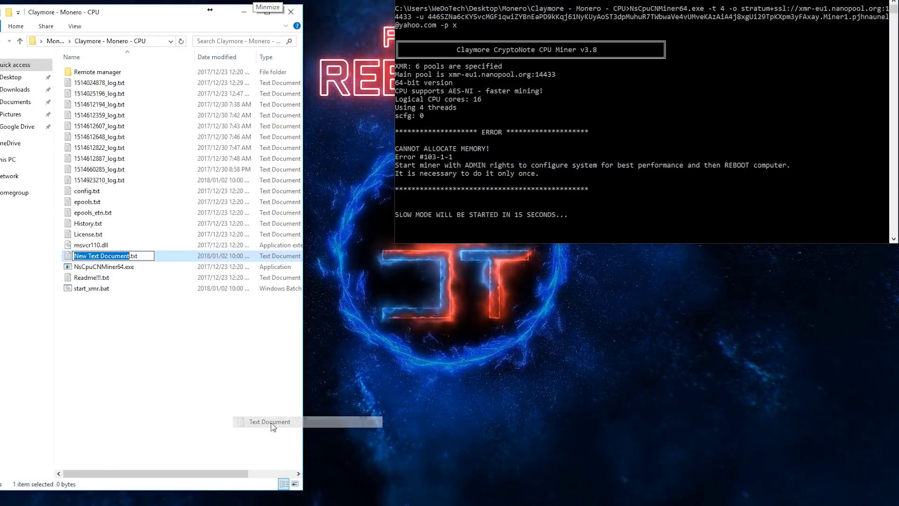
# Step: Rename the new text document to start.bat, then open it in Notepad and close the empty file
pyautogui.write('start')
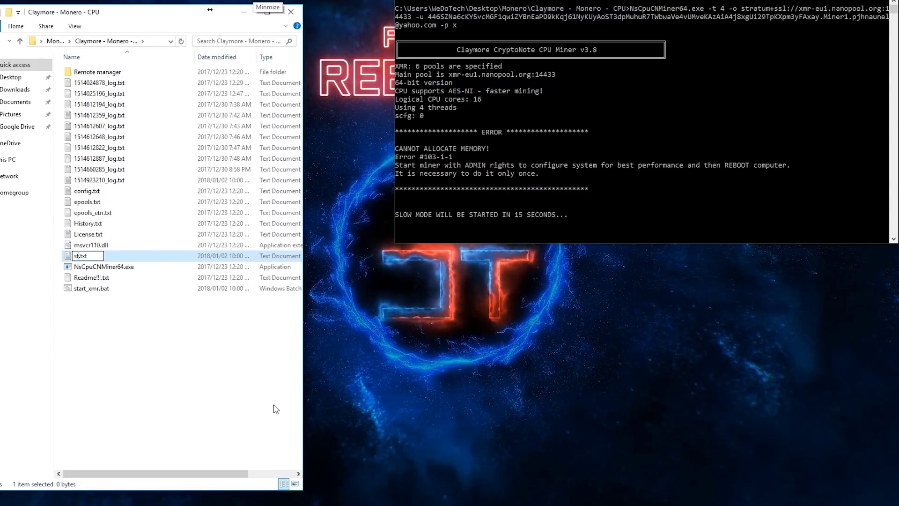
pyautogui.press('Delete')
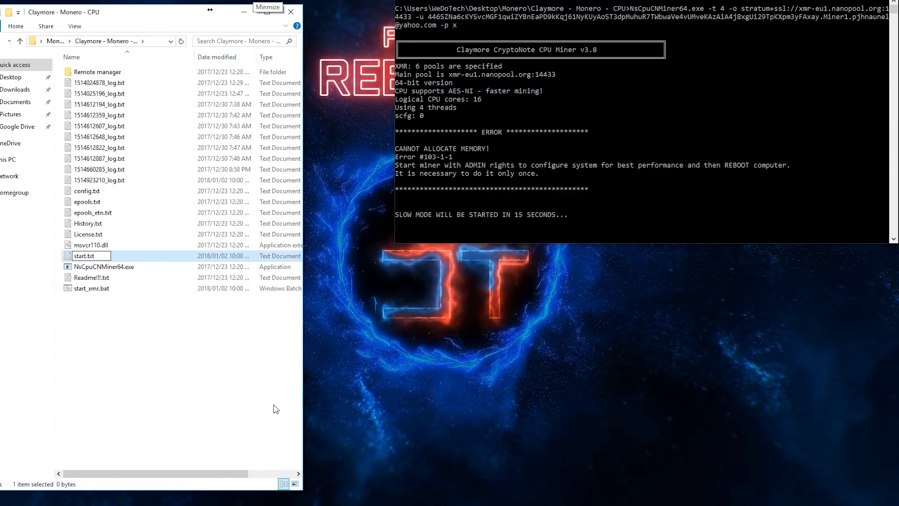
pyautogui.press('Delete')
pyautogui.press('Delete')
pyautogui.press('Delete')
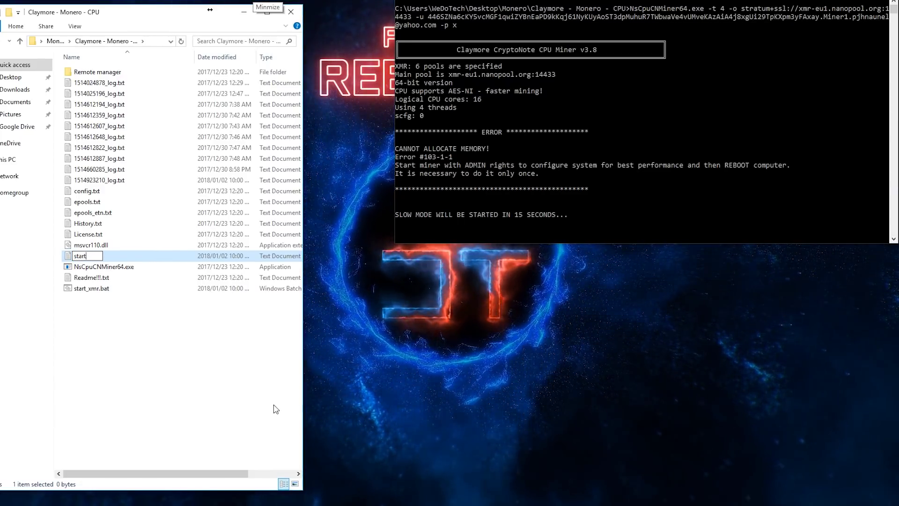
pyautogui.write('.ba')
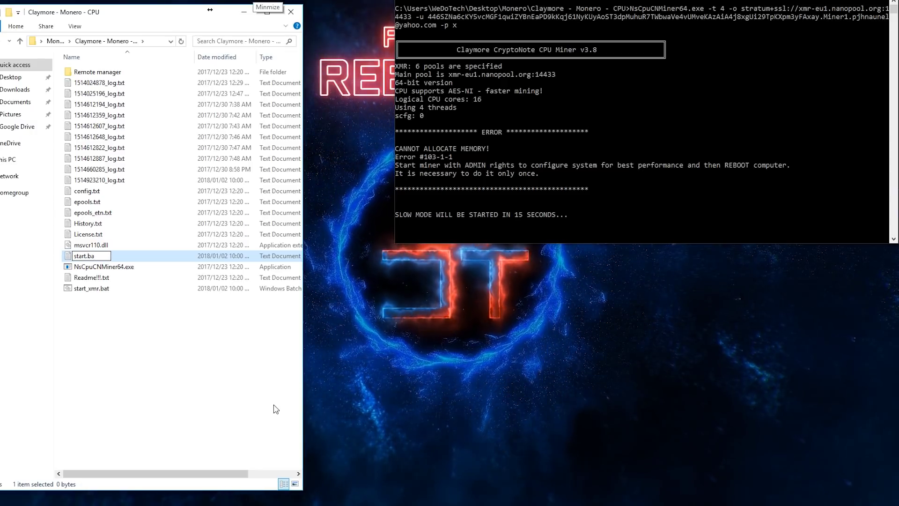
pyautogui.write('t')
pyautogui.press('Return')
pyautogui.press('Return')
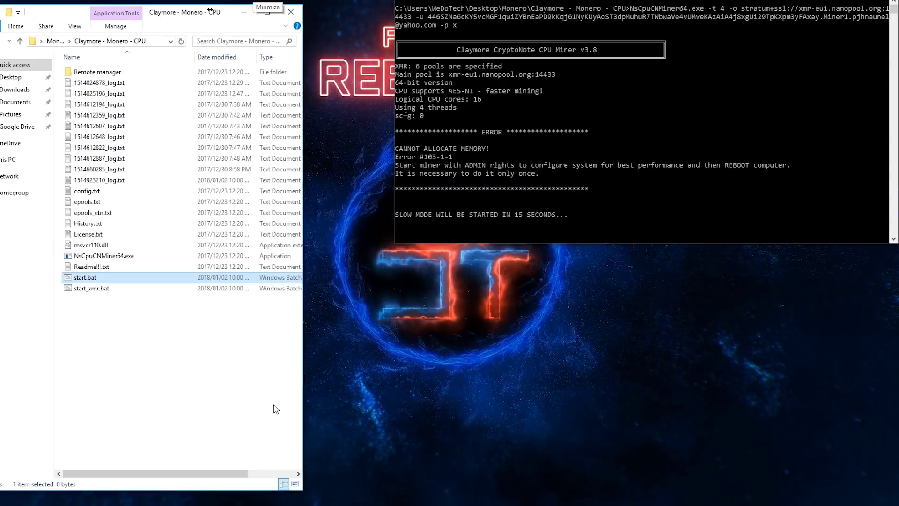
pyautogui.rightClick(81, 280)
pyautogui.click(96, 59)
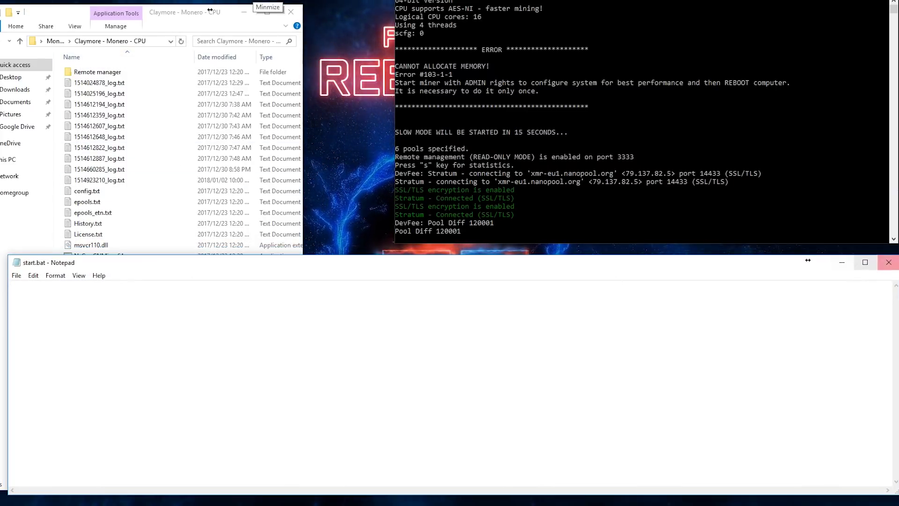
pyautogui.click(889, 262)
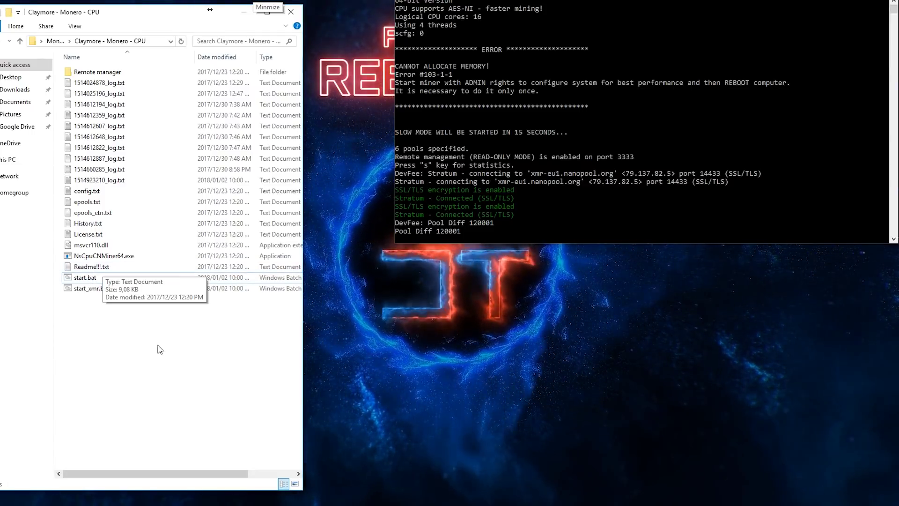
# Step: Review the View tab of Folder Options and close it without changes
pyautogui.click(75, 26)
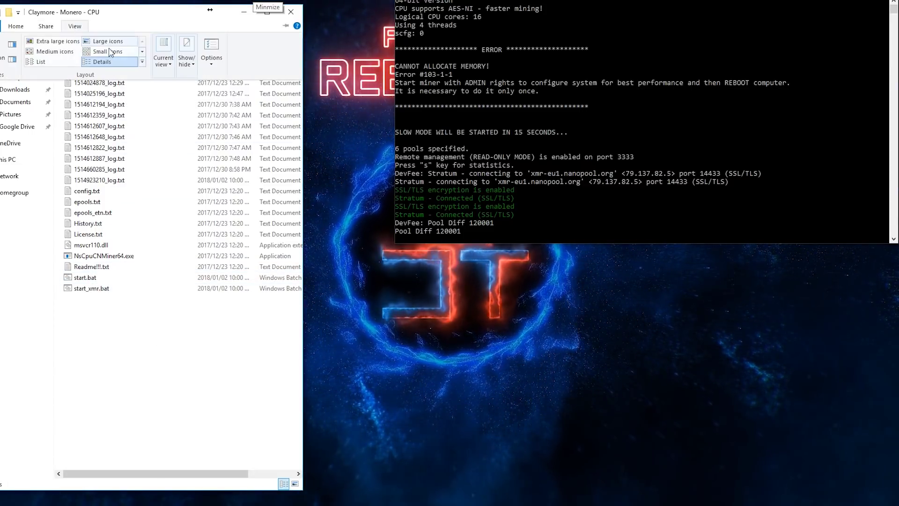
pyautogui.click(219, 47)
pyautogui.hotkey('ctrl', 'Tab')
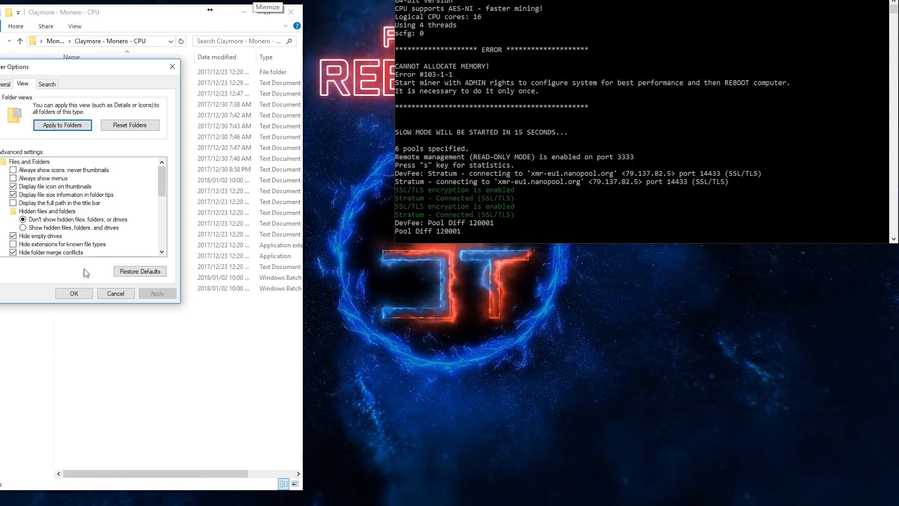
pyautogui.click(74, 292)
# Step: Delete the empty start.bat from the Claymore - Monero - CPU folder
pyautogui.moveTo(220, 300); pyautogui.dragTo(104, 352)
pyautogui.click(100, 277)
pyautogui.press('Delete')
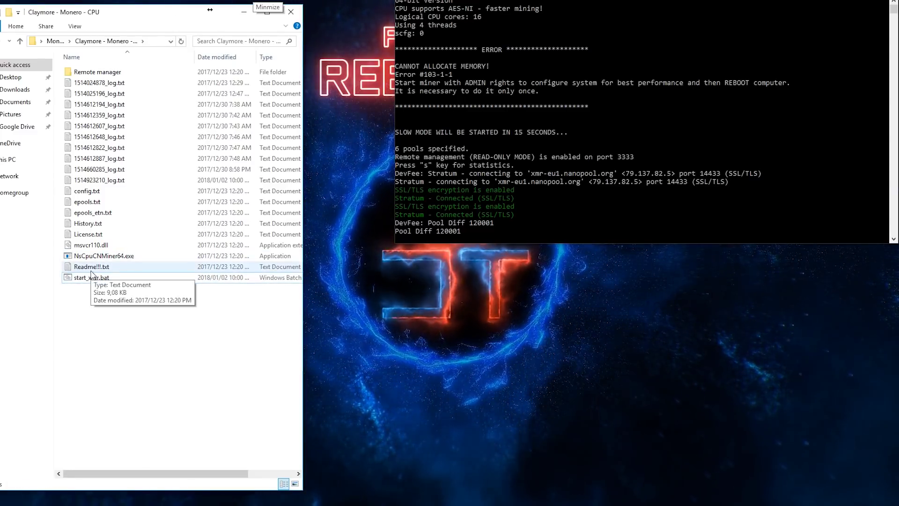
pyautogui.click(92, 278)
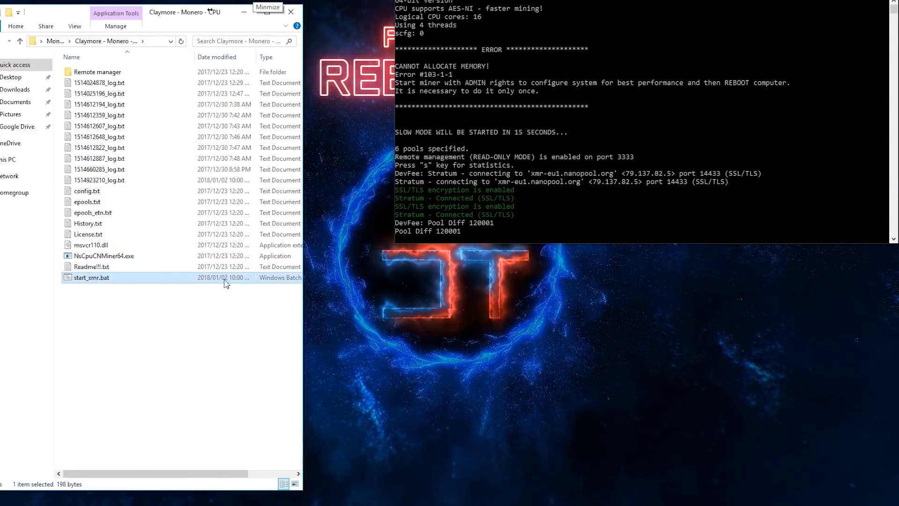
pyautogui.moveTo(209, 357); pyautogui.dragTo(125, 315)
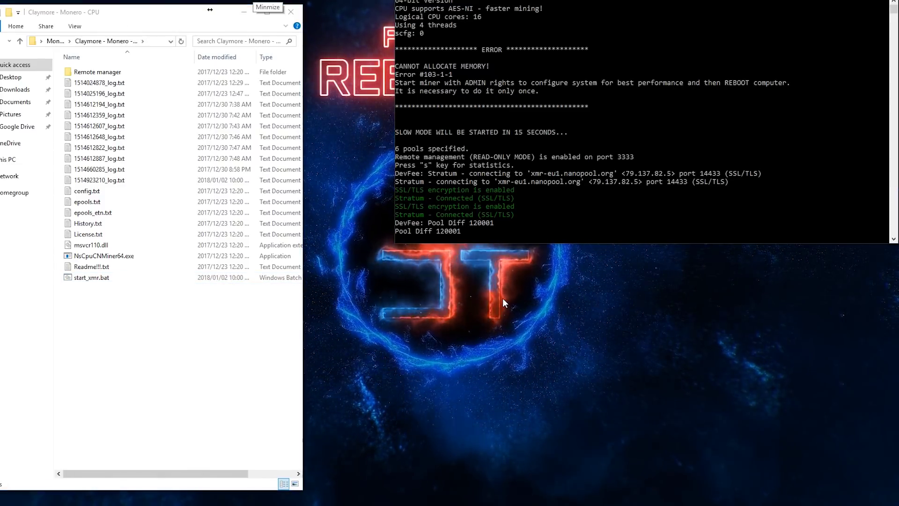
# Step: Compare the address and worker part of Nanopool's example command, then resume the paused miner console
pyautogui.hotkey('alt', 'Tab')
pyautogui.click(296, 235)
pyautogui.moveTo(383, 234); pyautogui.dragTo(674, 233)
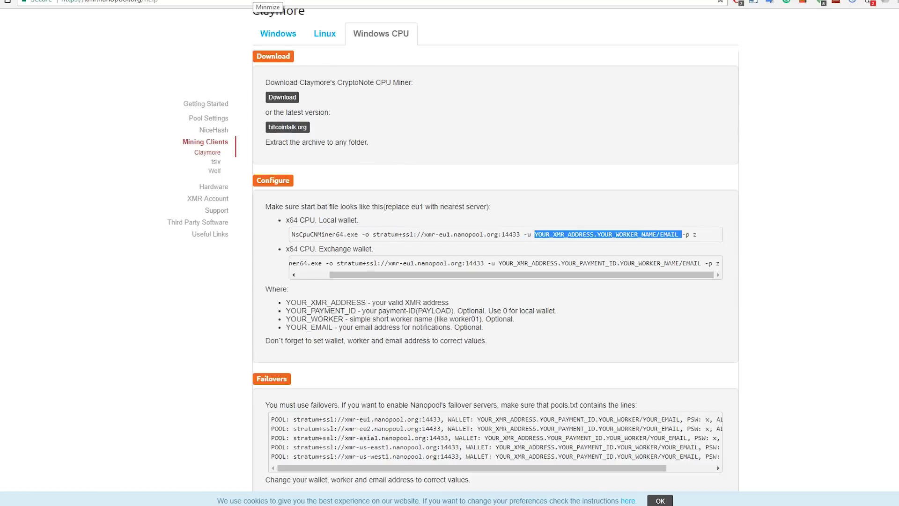
pyautogui.click(381, 162)
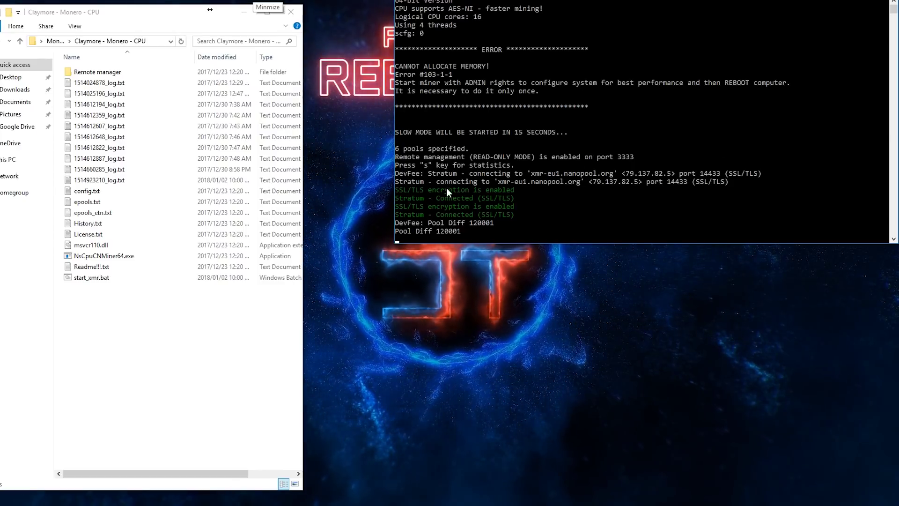
pyautogui.click(514, 181)
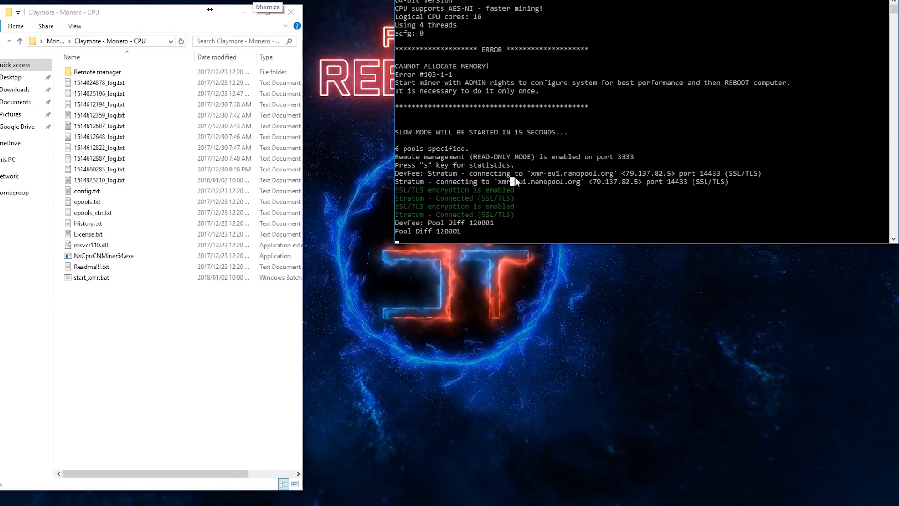
pyautogui.rightClick(496, 194)
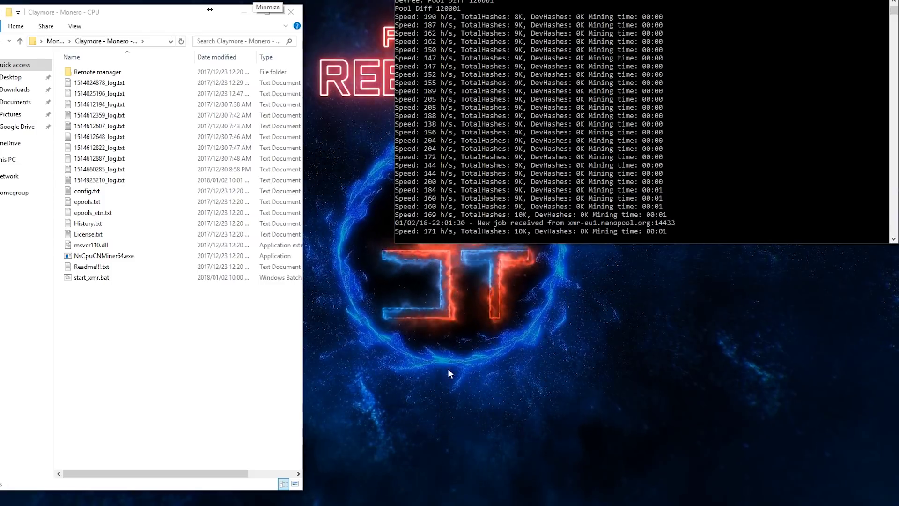
# Step: Paste the copied Monero wallet address into Nanopool's address search box and search
pyautogui.moveTo(234, 504)
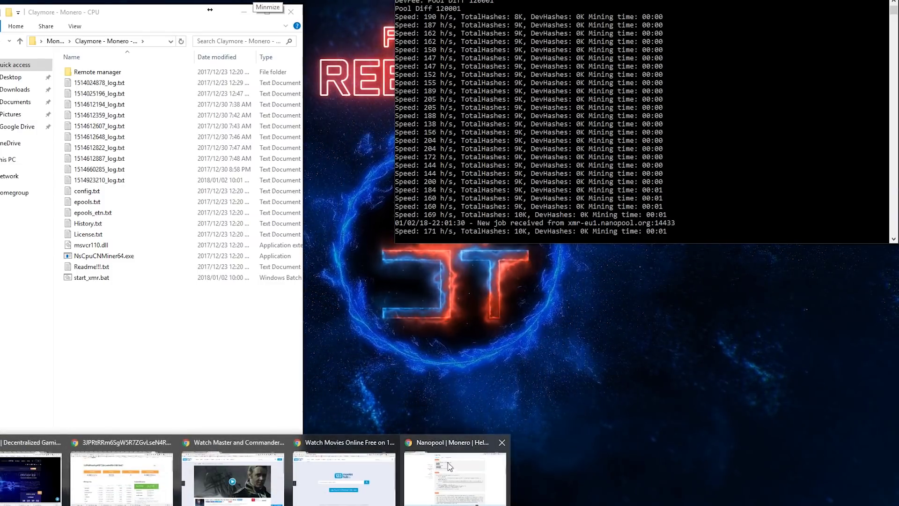
pyautogui.click(449, 466)
pyautogui.scroll(20, 407, 138)
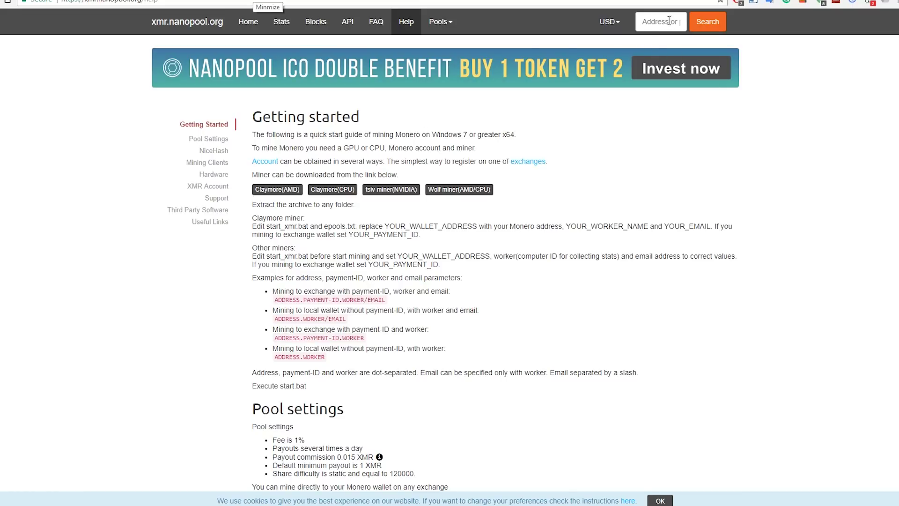
pyautogui.click(646, 28)
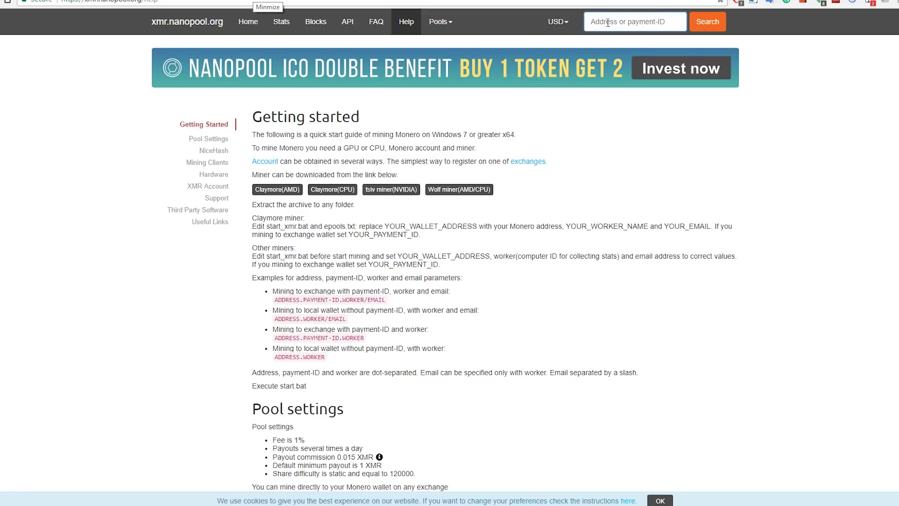
pyautogui.rightClick(608, 23)
pyautogui.click(636, 82)
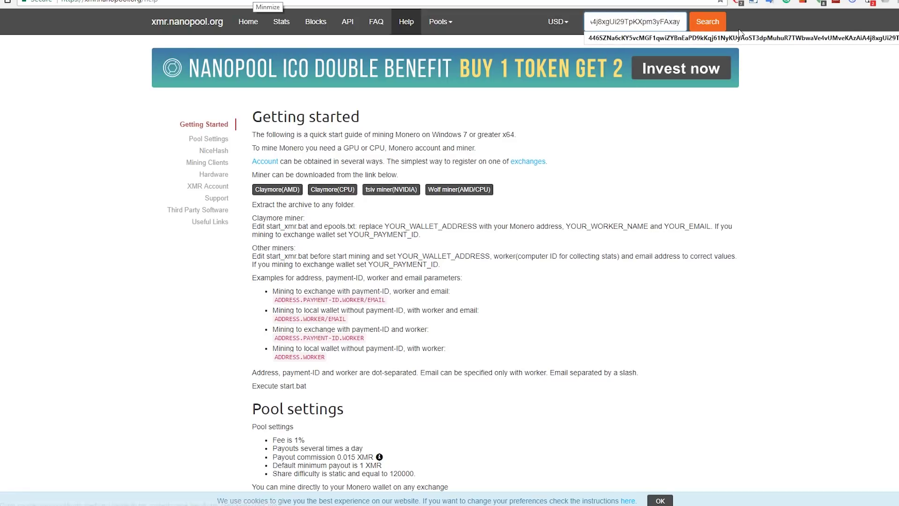
pyautogui.click(708, 21)
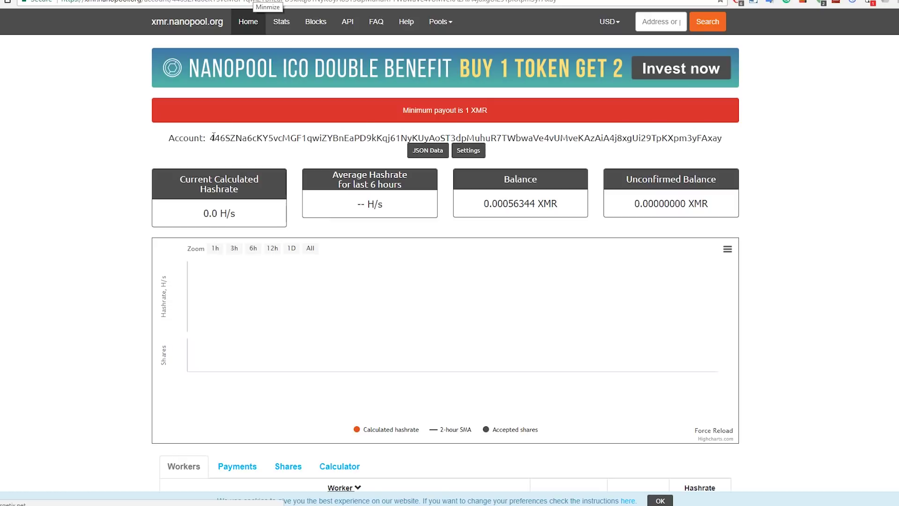
# Step: Check the miner console's speed while the wallet's Nanopool dashboard data loads
pyautogui.moveTo(226, 137); pyautogui.dragTo(724, 139)
pyautogui.click(732, 143)
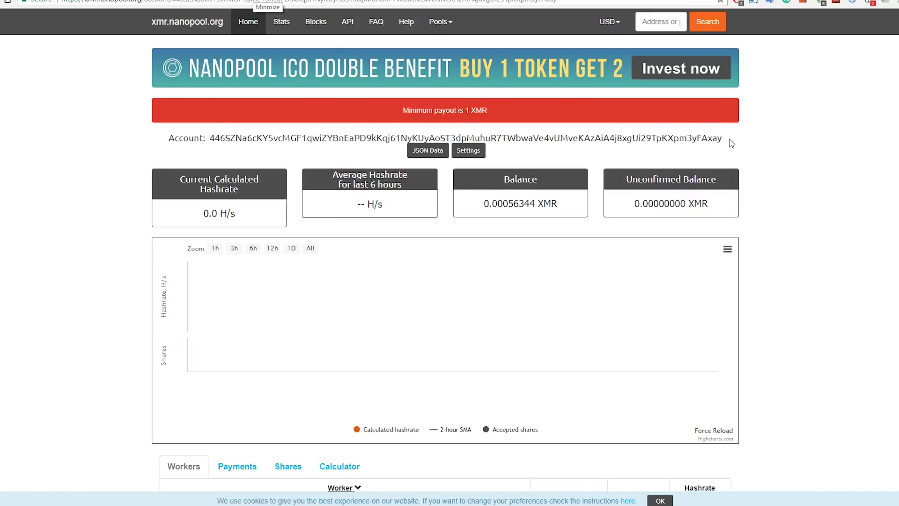
pyautogui.scroll(-1, 731, 164)
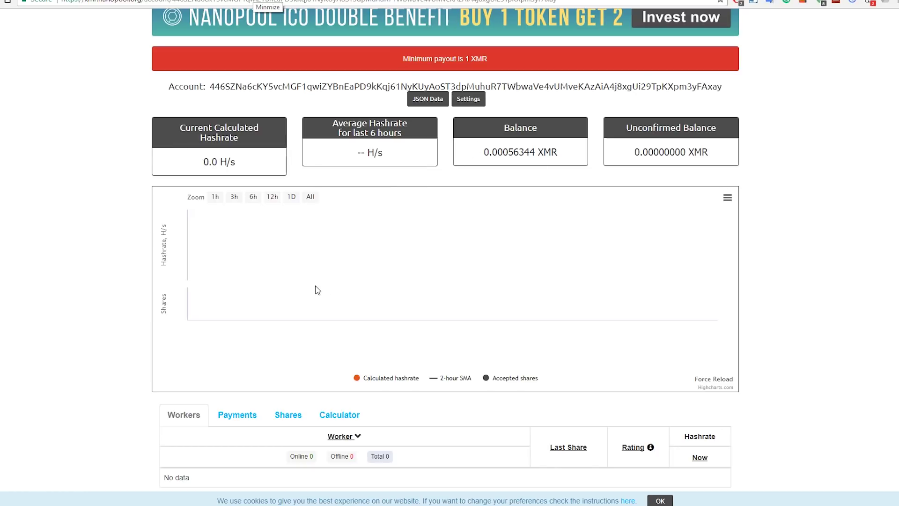
pyautogui.hotkey('alt', 'Tab')
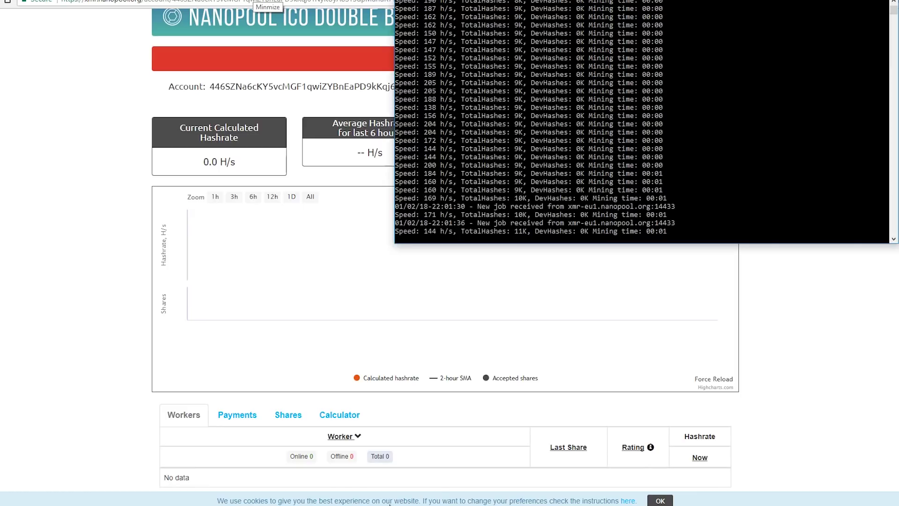
pyautogui.hotkey('alt', 'Tab')
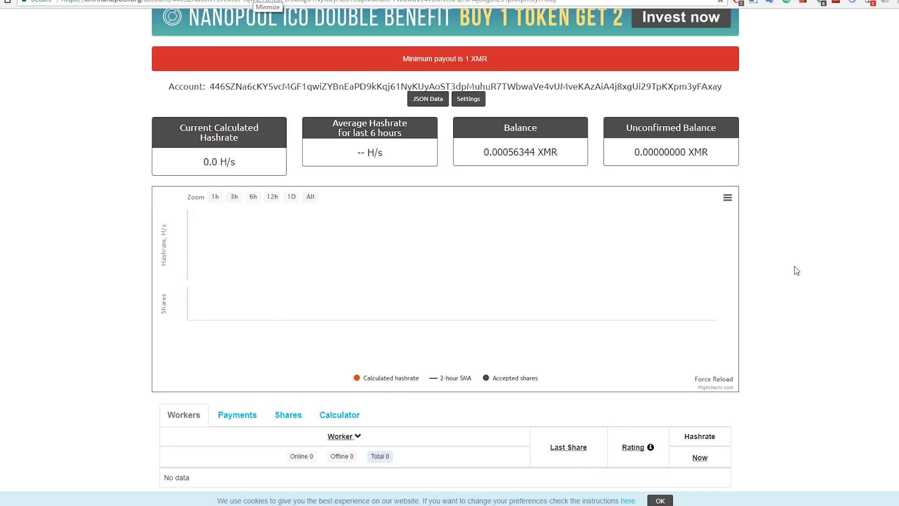
pyautogui.scroll(1, 453, 475)
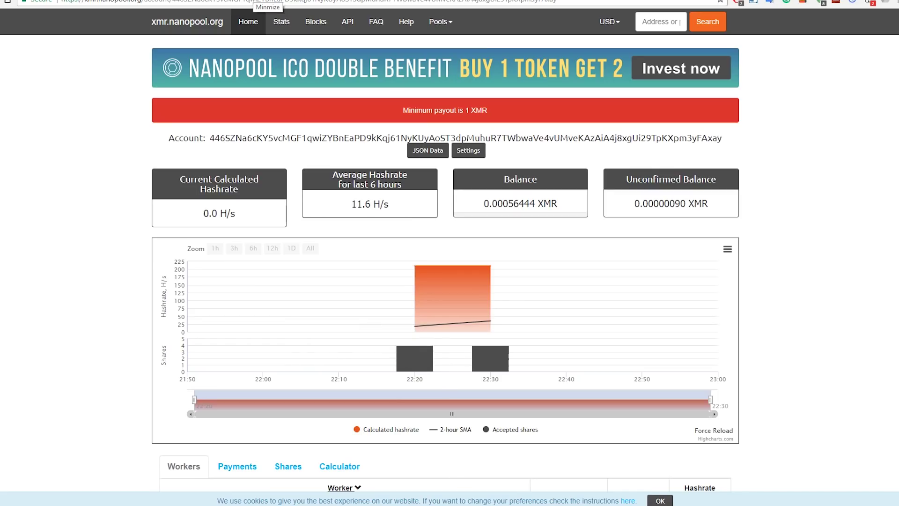
pyautogui.moveTo(345, 505)
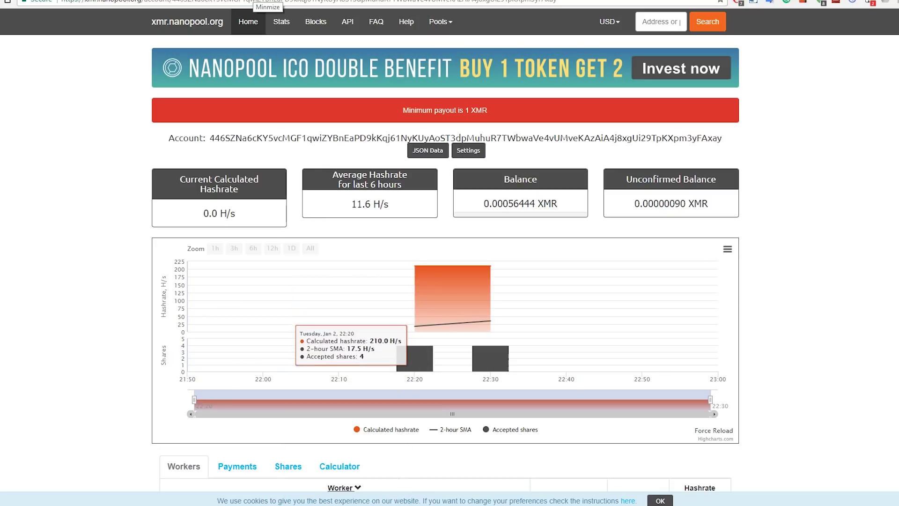
pyautogui.click(362, 504)
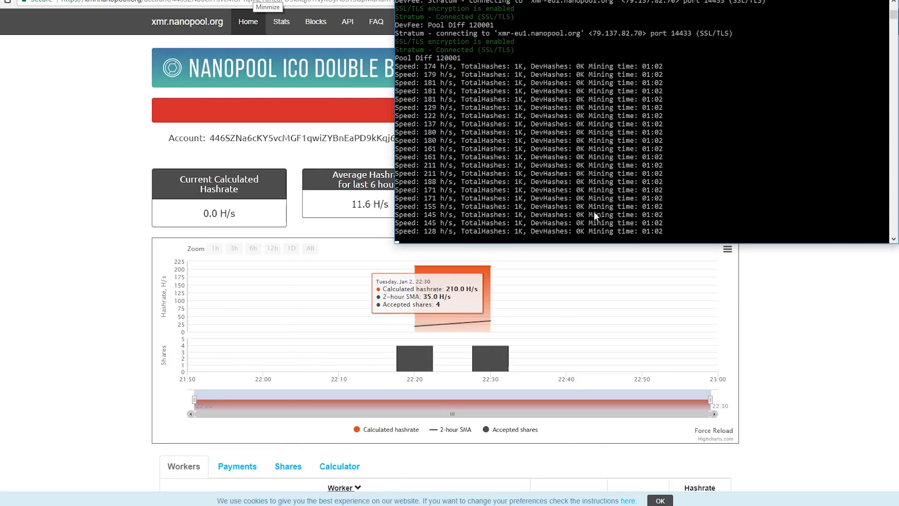
pyautogui.click(77, 217)
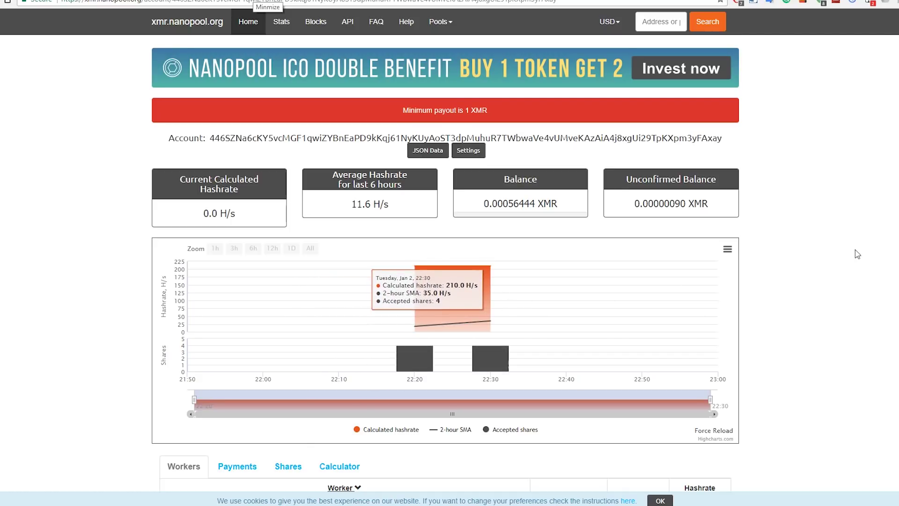
pyautogui.moveTo(635, 204); pyautogui.dragTo(711, 206)
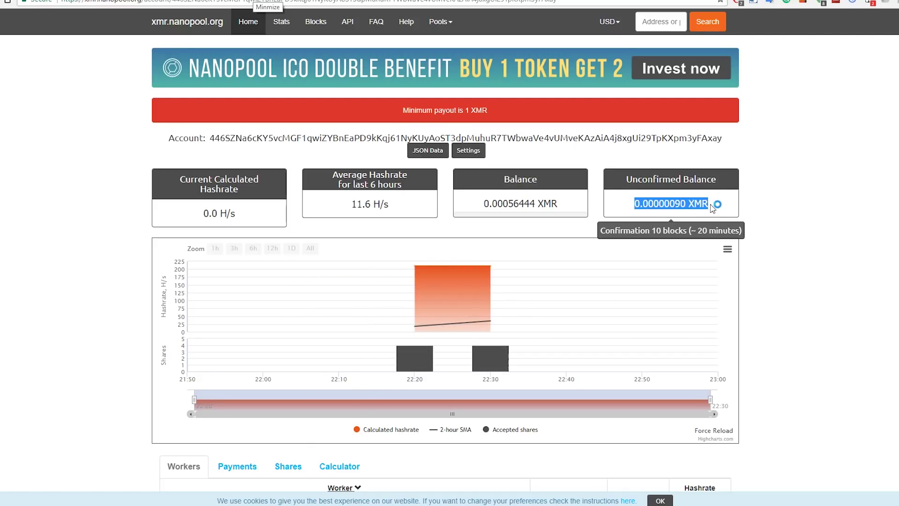
pyautogui.click(660, 201)
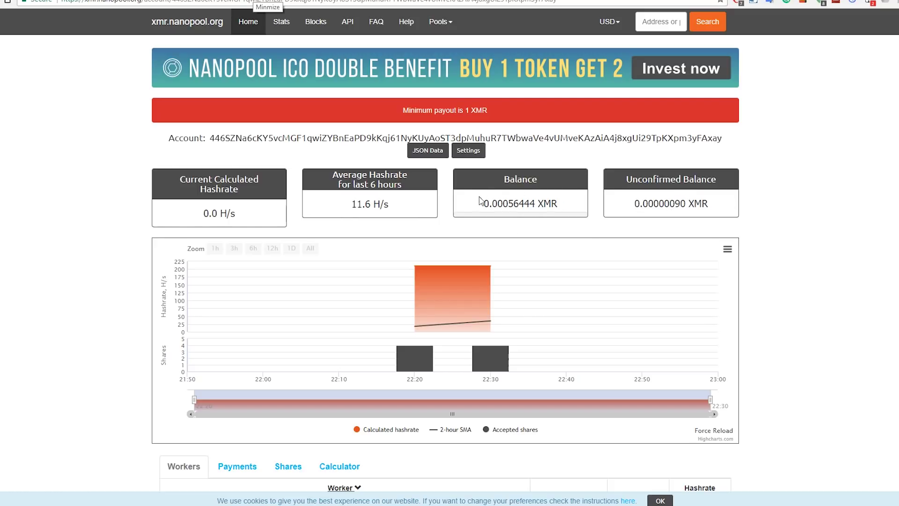
pyautogui.moveTo(484, 203); pyautogui.dragTo(578, 210)
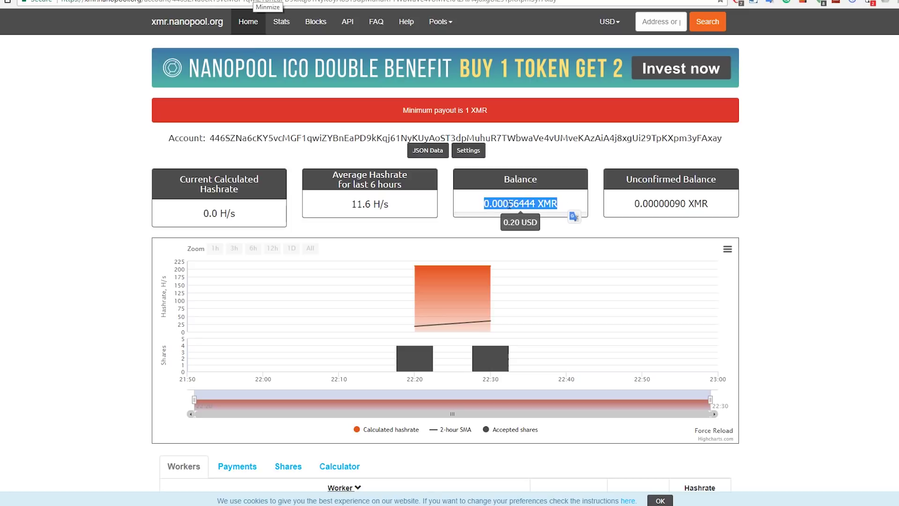
pyautogui.click(237, 214)
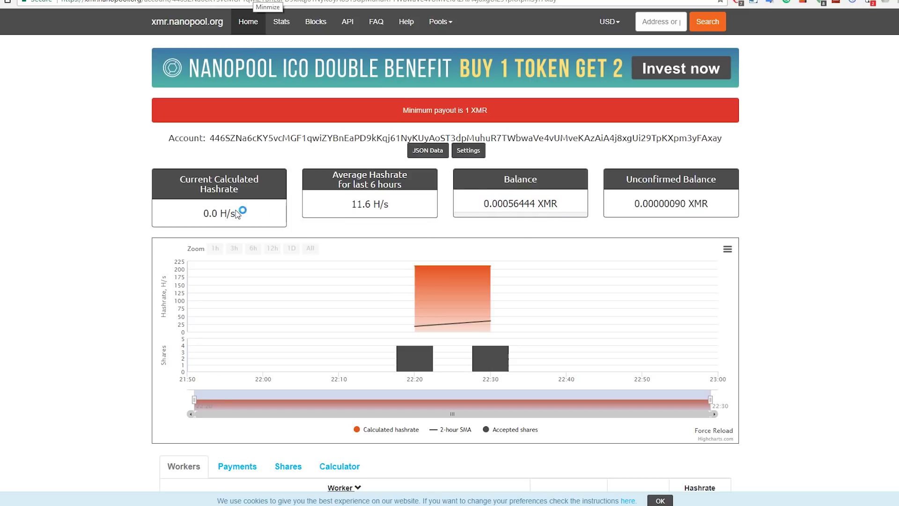
pyautogui.scroll(-2, 231, 206)
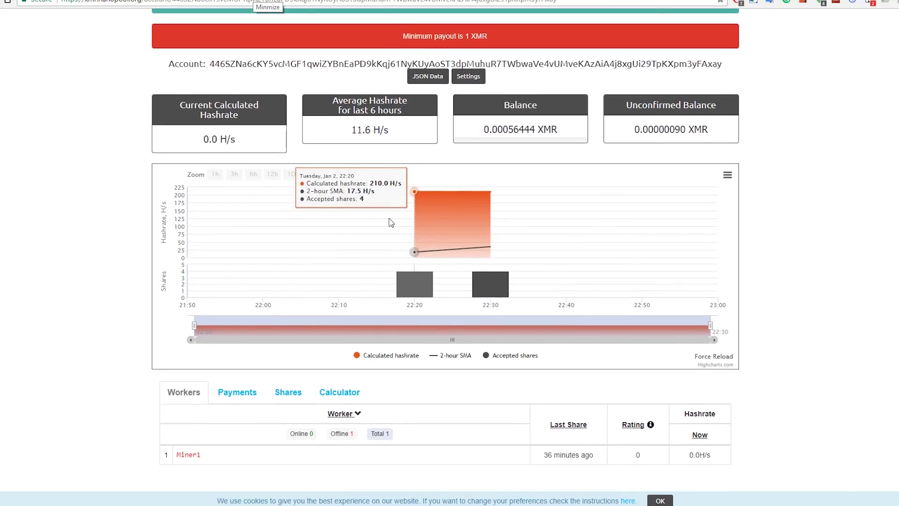
pyautogui.scroll(2, 175, 187)
pyautogui.moveTo(517, 197)
pyautogui.moveTo(486, 203); pyautogui.dragTo(558, 203)
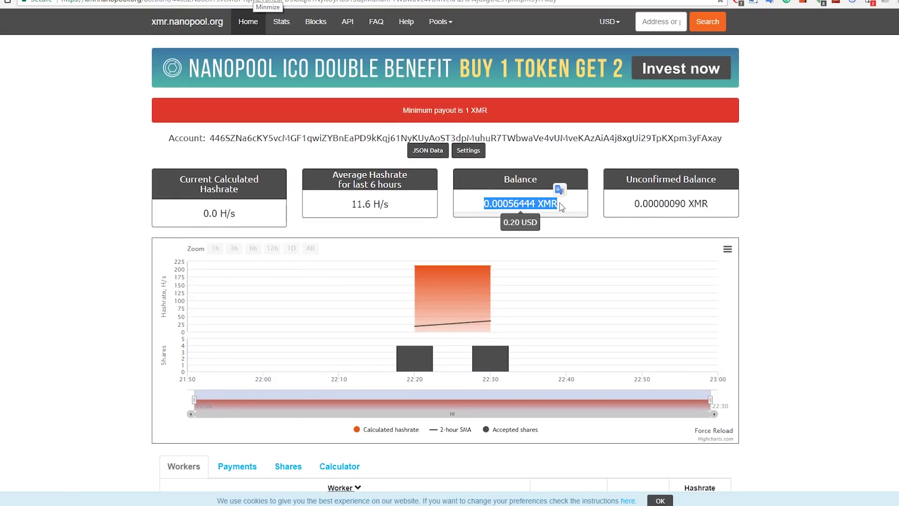
pyautogui.moveTo(634, 204); pyautogui.dragTo(709, 205)
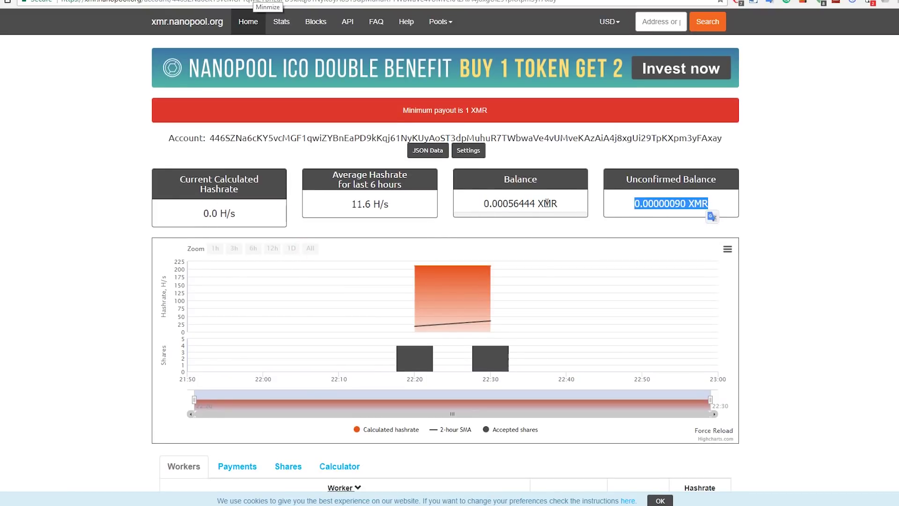
pyautogui.moveTo(566, 182)
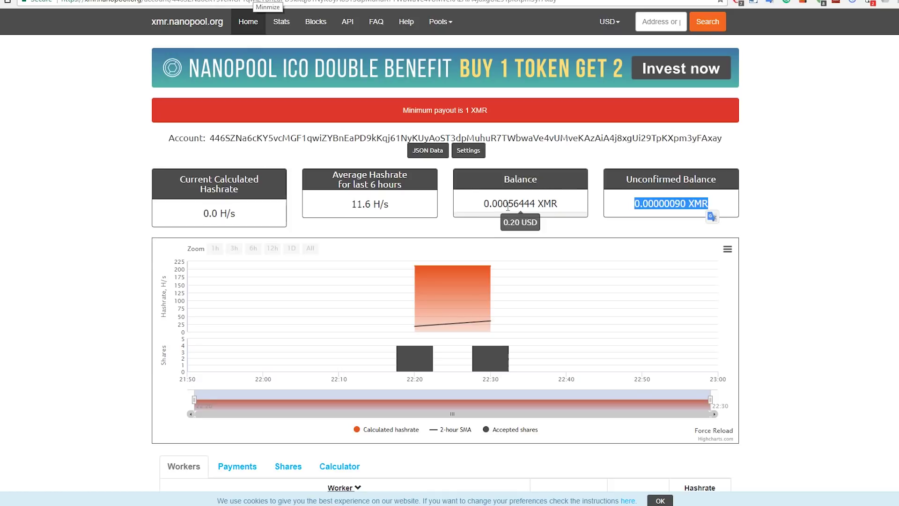
pyautogui.click(582, 202)
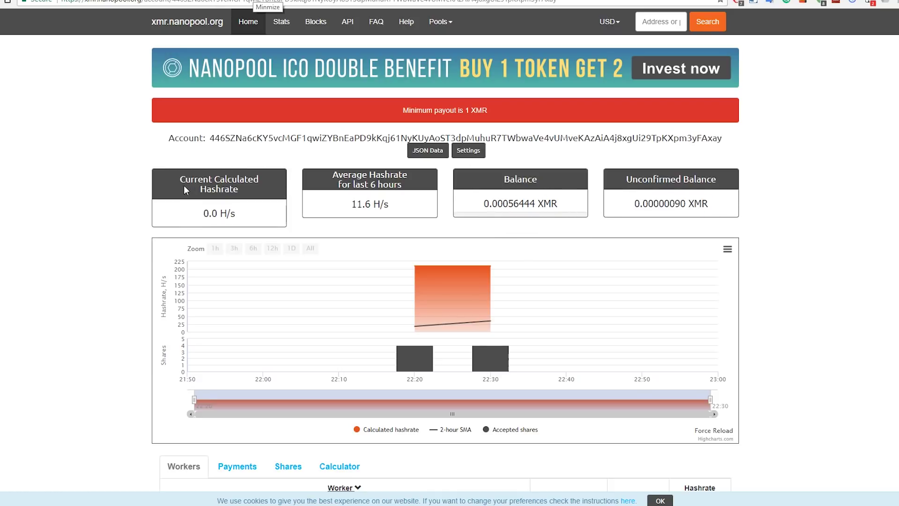
pyautogui.moveTo(203, 216); pyautogui.dragTo(255, 219)
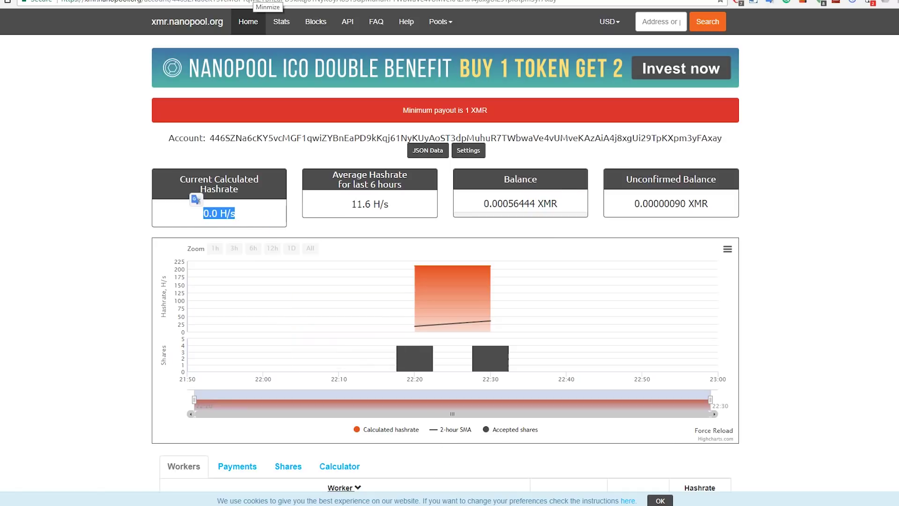
pyautogui.hotkey('alt', 'Tab')
pyautogui.hotkey('alt', 'Tab')
pyautogui.click(251, 209)
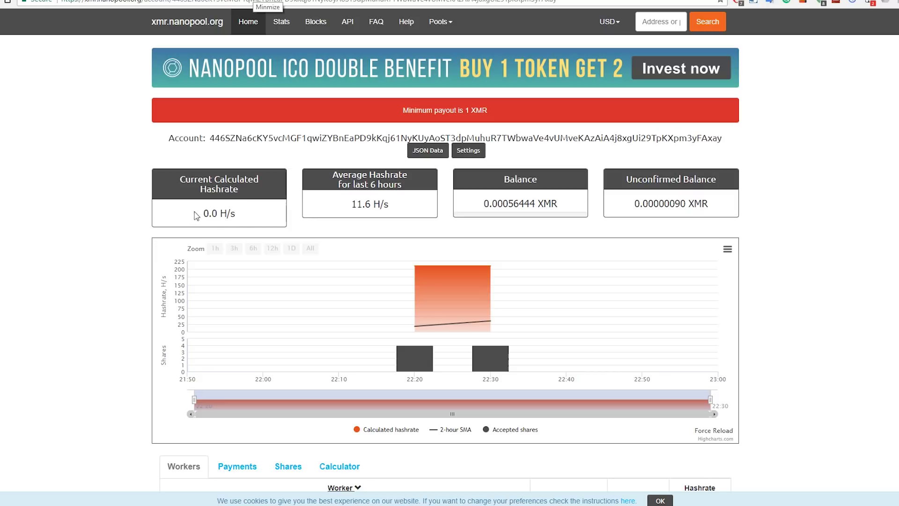
# Step: Resume the paused Claymore console output and minimize the miner to reveal the nanopool dashboard
pyautogui.hotkey('alt', 'Tab')
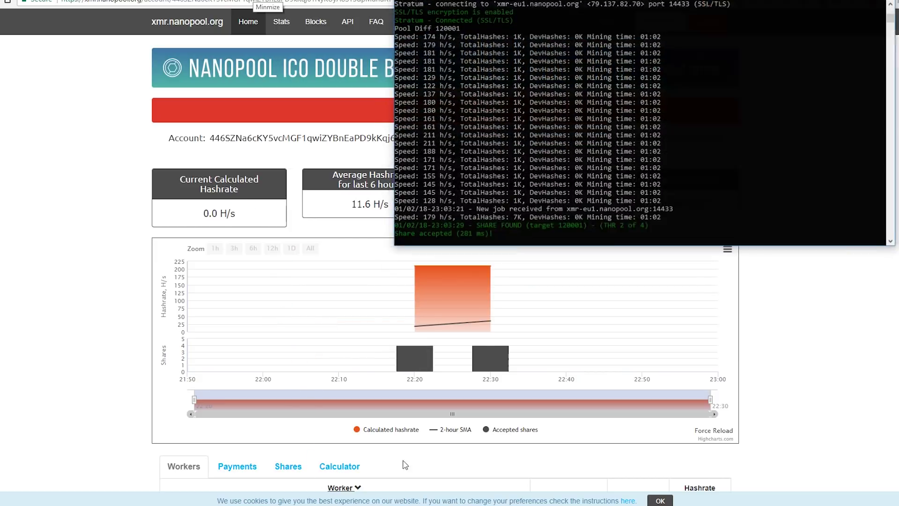
pyautogui.click(562, 156)
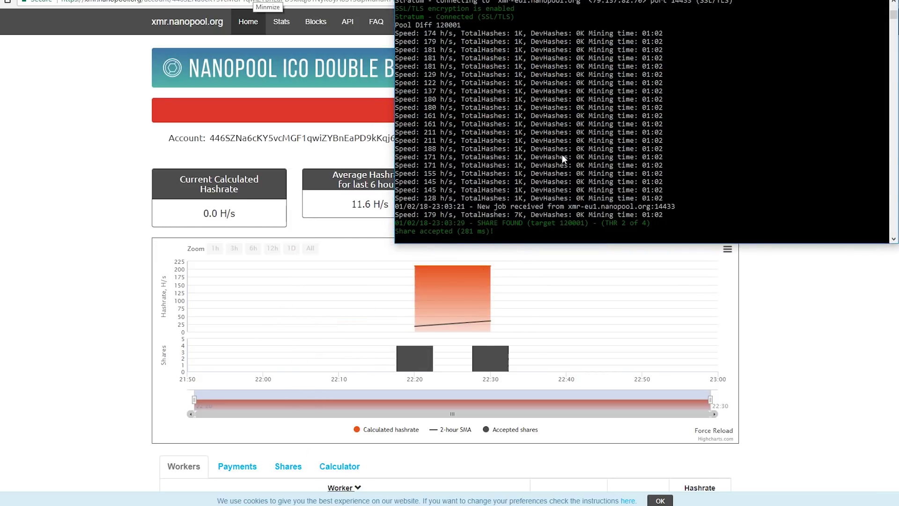
pyautogui.rightClick(565, 164)
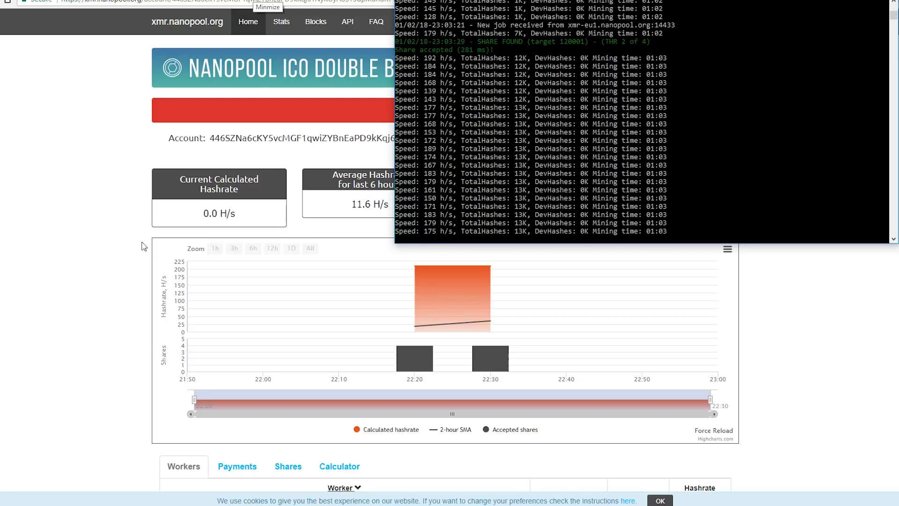
pyautogui.click(77, 197)
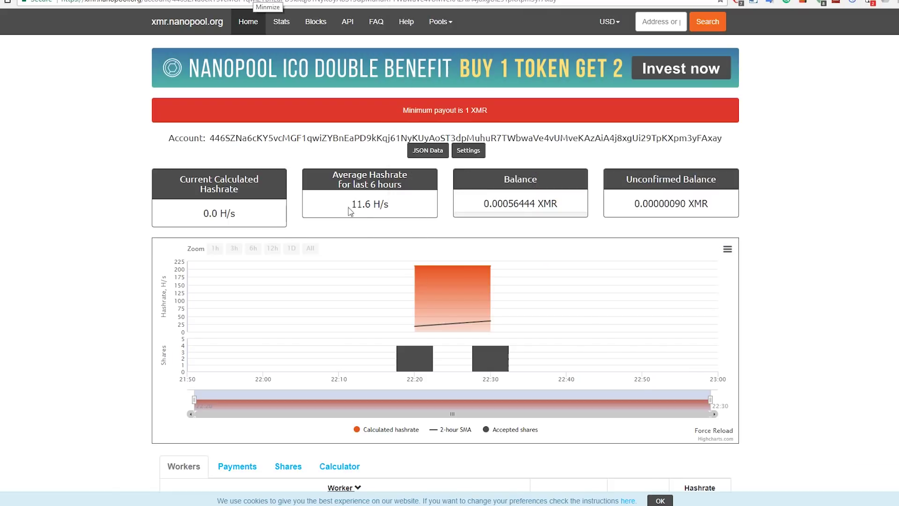
# Step: Scroll to the Workers list and open Miner1, offline with its last share 36 minutes ago
pyautogui.moveTo(402, 206)
pyautogui.scroll(-2, 826, 234)
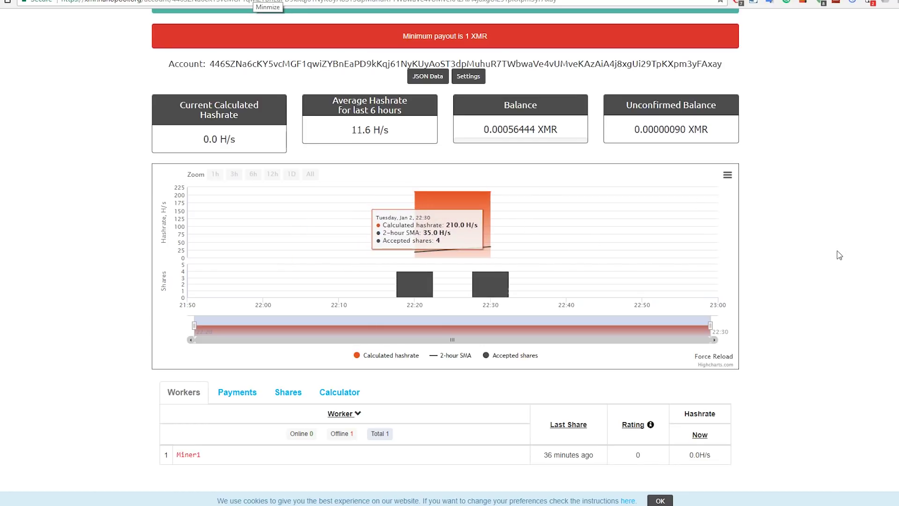
pyautogui.click(187, 455)
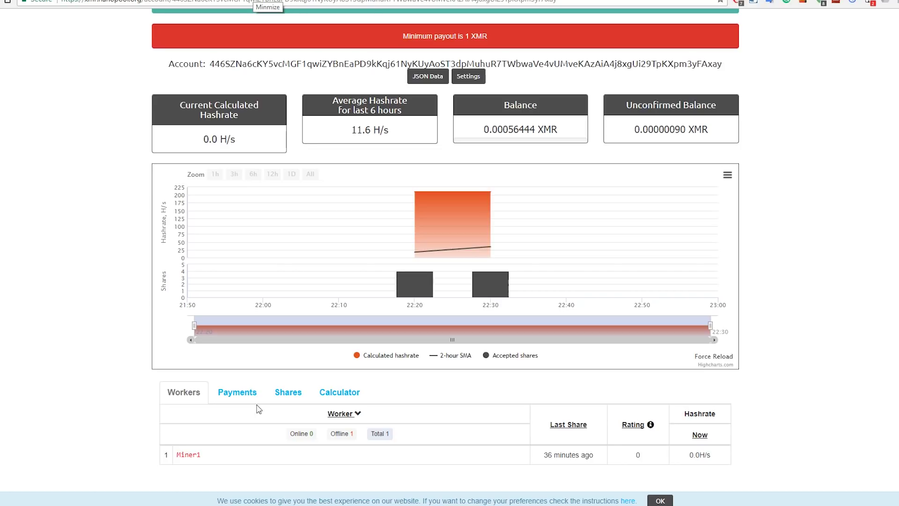
# Step: Review the Payments tab, then the Calculator estimating 0.00006 XMR daily and 0.00187 XMR ($0.670) monthly
pyautogui.click(239, 394)
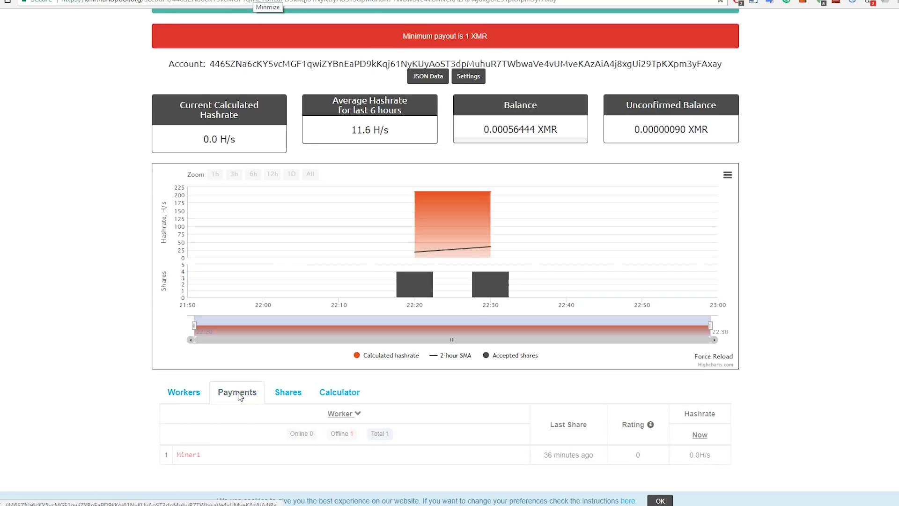
pyautogui.scroll(1, 248, 405)
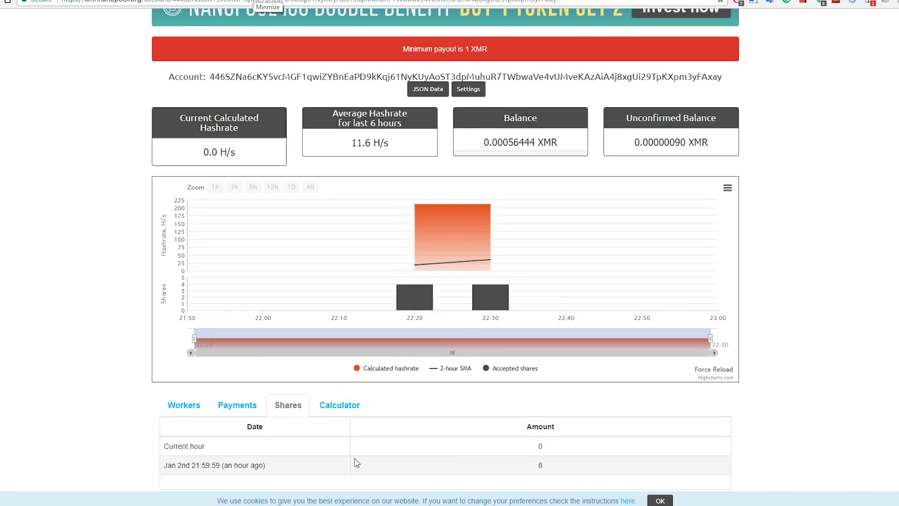
pyautogui.click(340, 405)
pyautogui.scroll(-1, 421, 422)
pyautogui.scroll(-1, 452, 438)
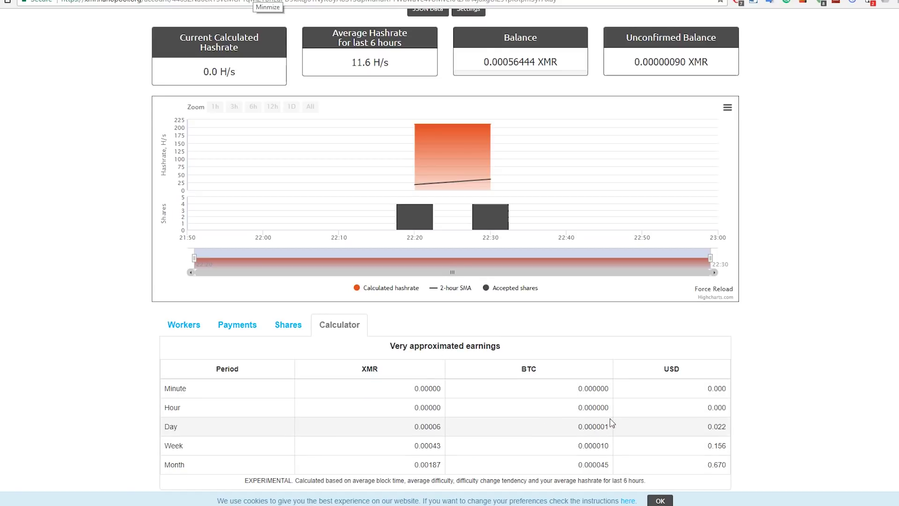
pyautogui.scroll(3, 614, 417)
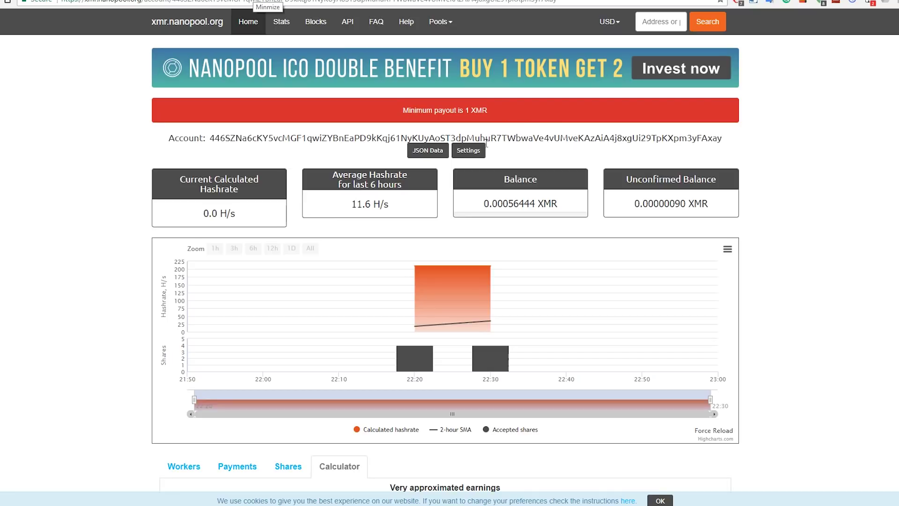
pyautogui.click(470, 151)
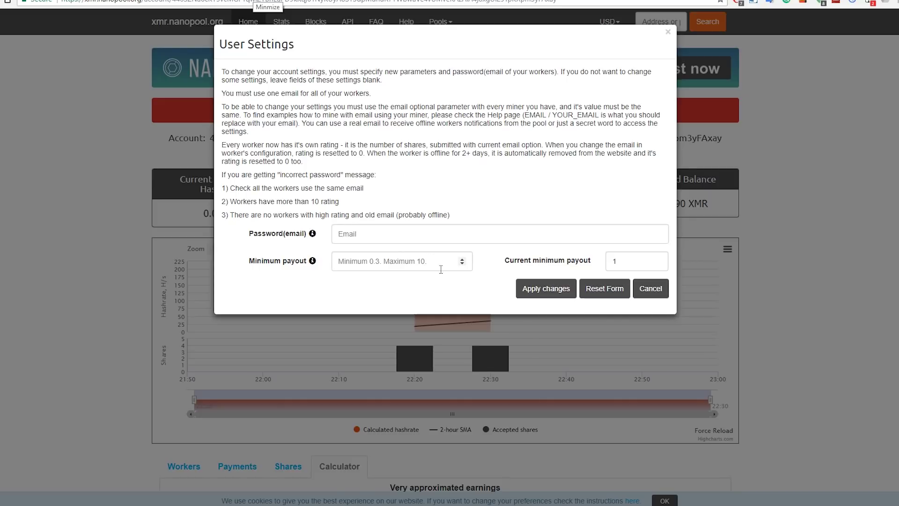
pyautogui.click(393, 264)
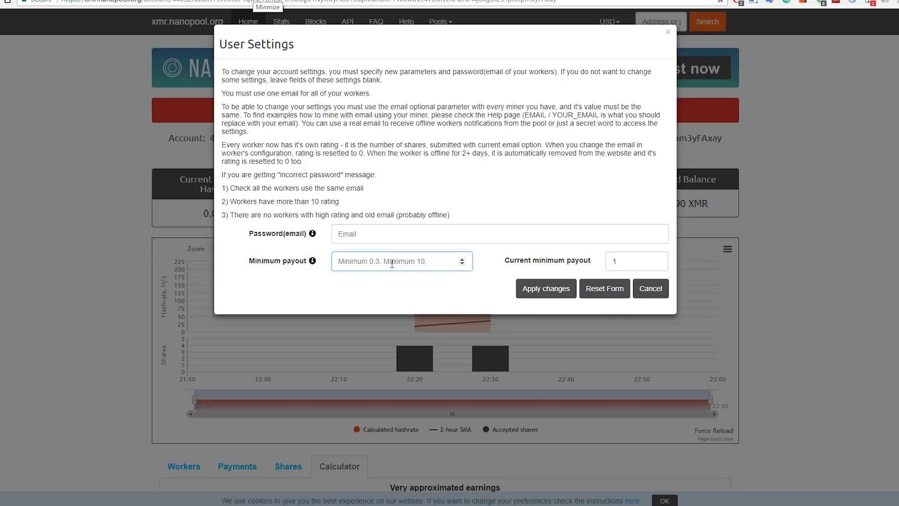
pyautogui.click(428, 289)
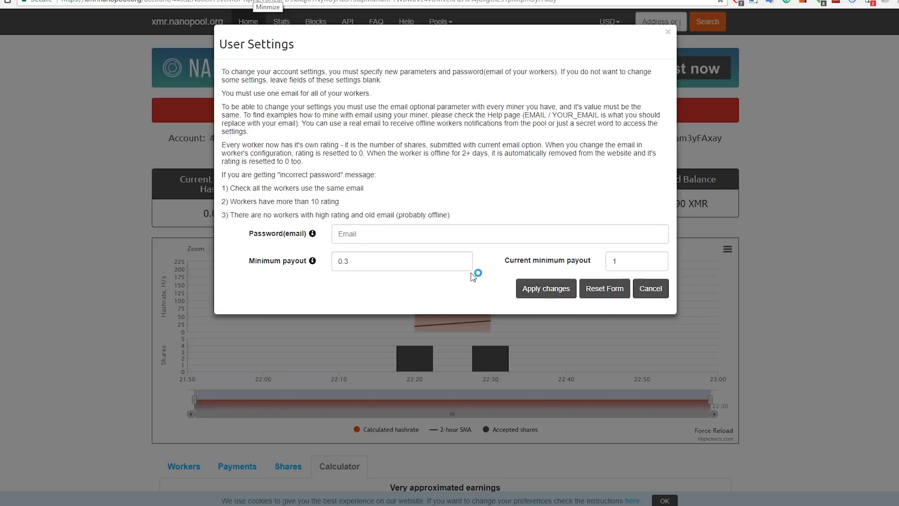
pyautogui.click(372, 234)
pyautogui.write('pj')
pyautogui.click(321, 233)
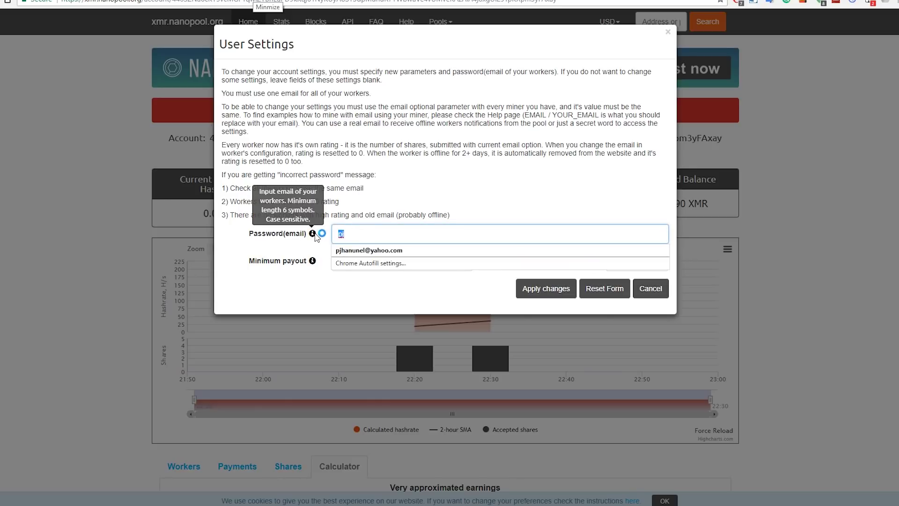
pyautogui.press('BackSpace')
pyautogui.click(808, 192)
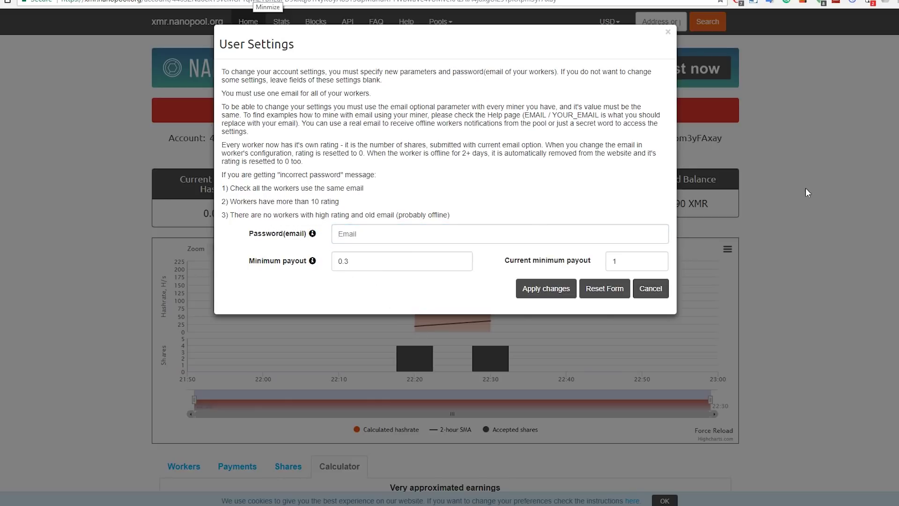
pyautogui.click(657, 288)
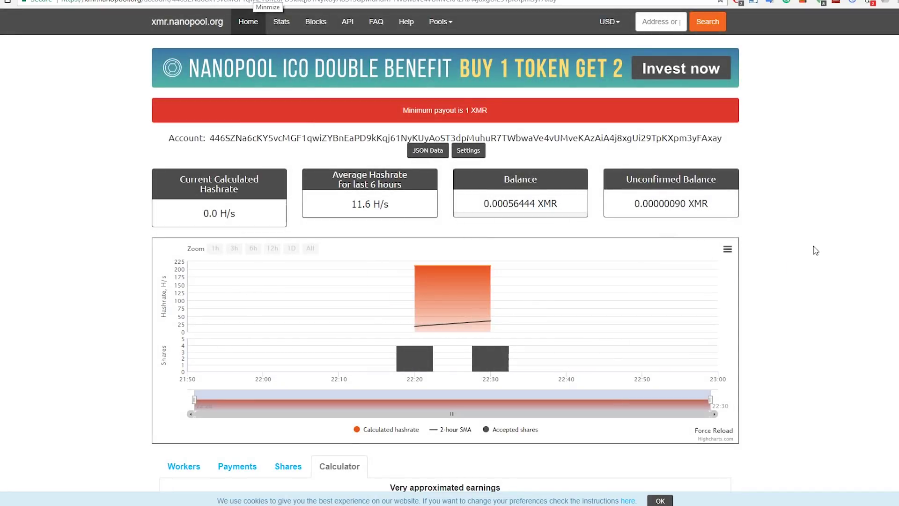
# Step: Return to the Workers list, then drag-select files in the Claymore - Monero - CPU folder
pyautogui.scroll(-2, 761, 248)
pyautogui.scroll(2, 763, 249)
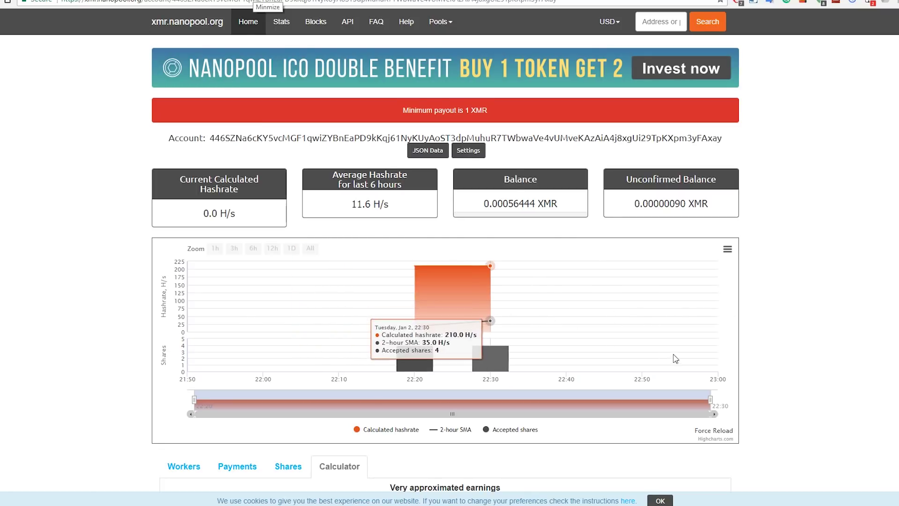
pyautogui.scroll(-2, 675, 359)
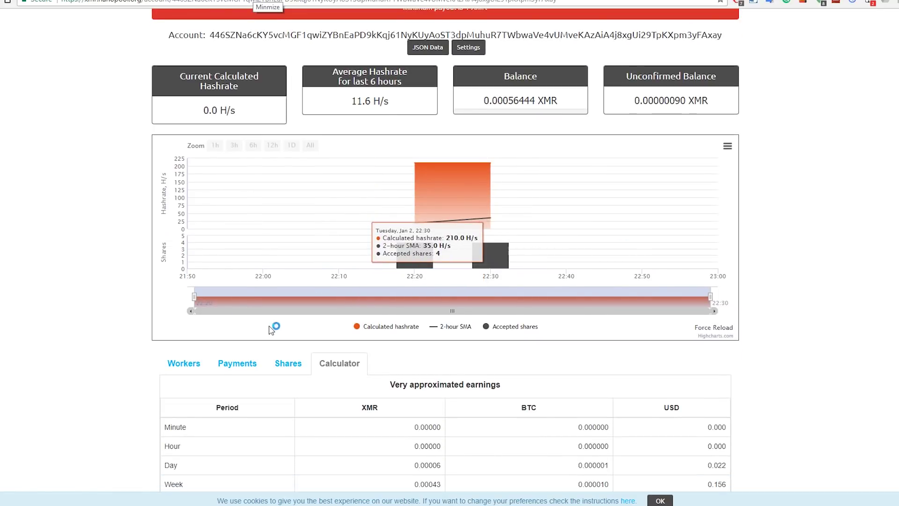
pyautogui.click(187, 366)
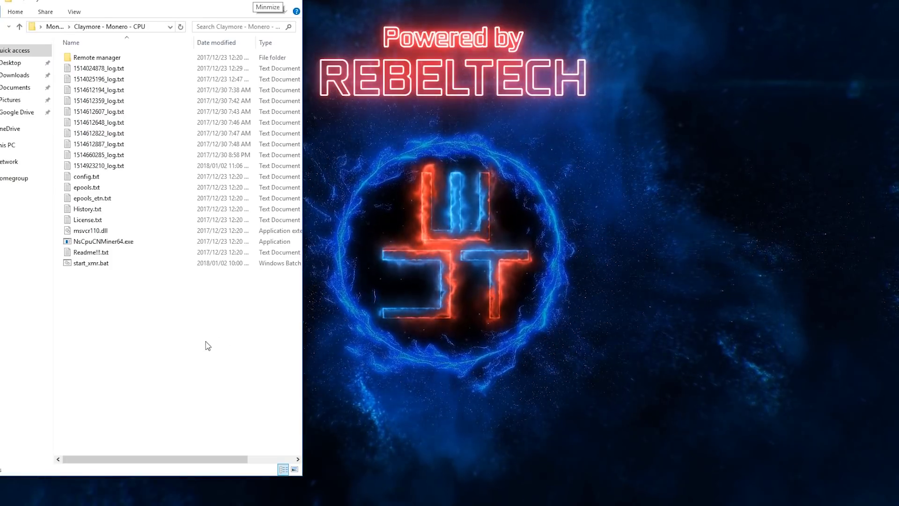
pyautogui.moveTo(197, 342); pyautogui.dragTo(89, 54)
pyautogui.moveTo(208, 356); pyautogui.dragTo(99, 276)
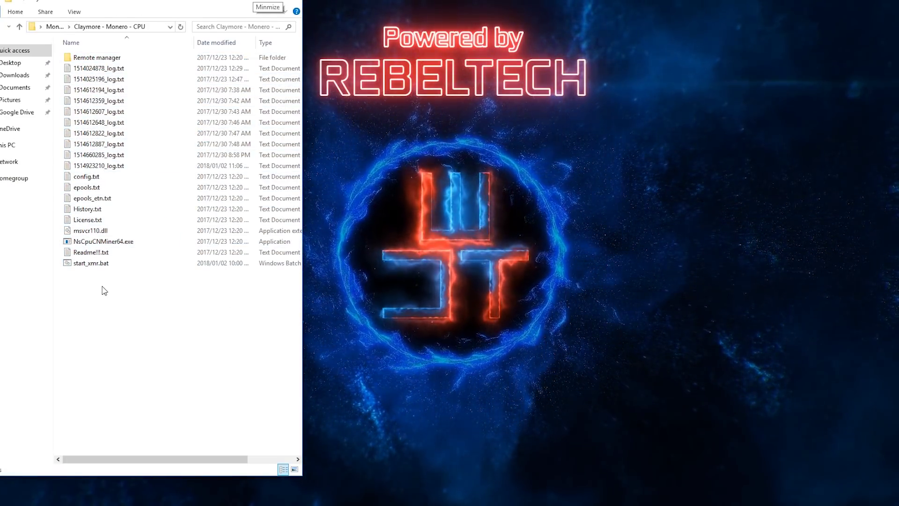
pyautogui.rightClick(101, 263)
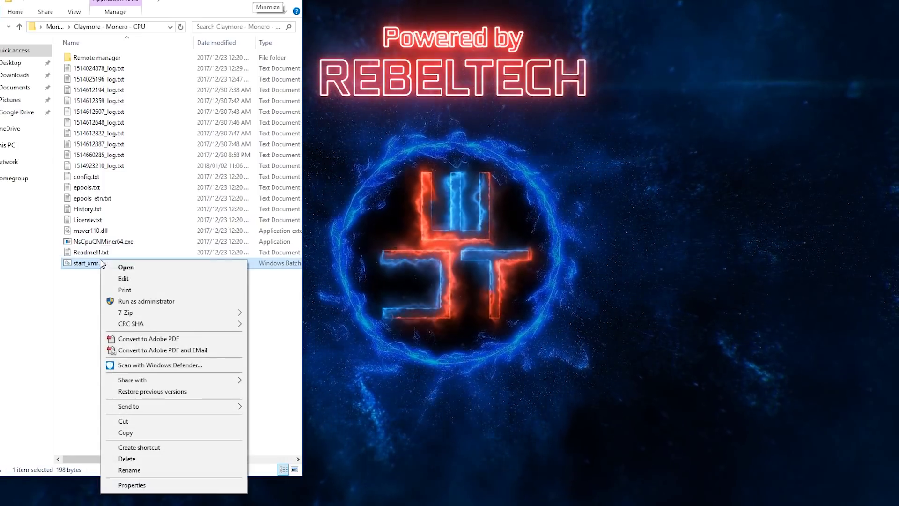
pyautogui.click(124, 278)
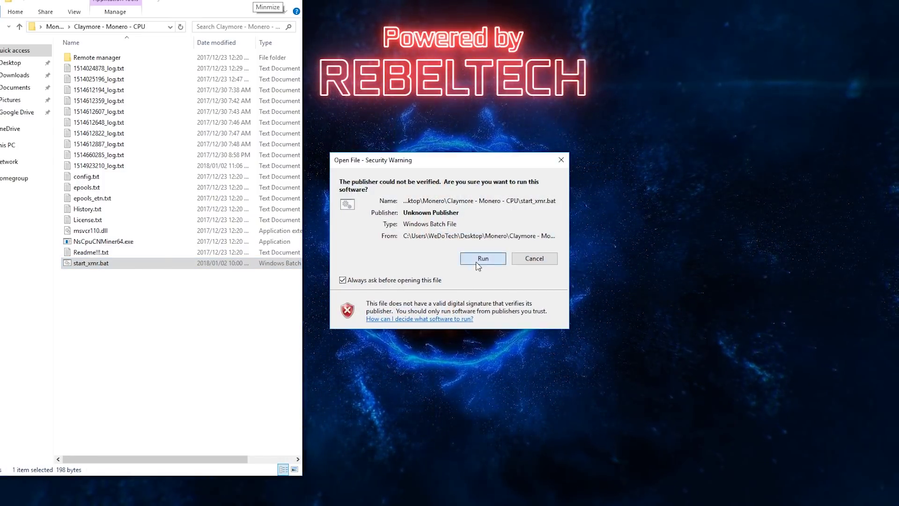
pyautogui.click(484, 257)
pyautogui.moveTo(302, 286); pyautogui.dragTo(719, 287)
pyautogui.click(715, 285)
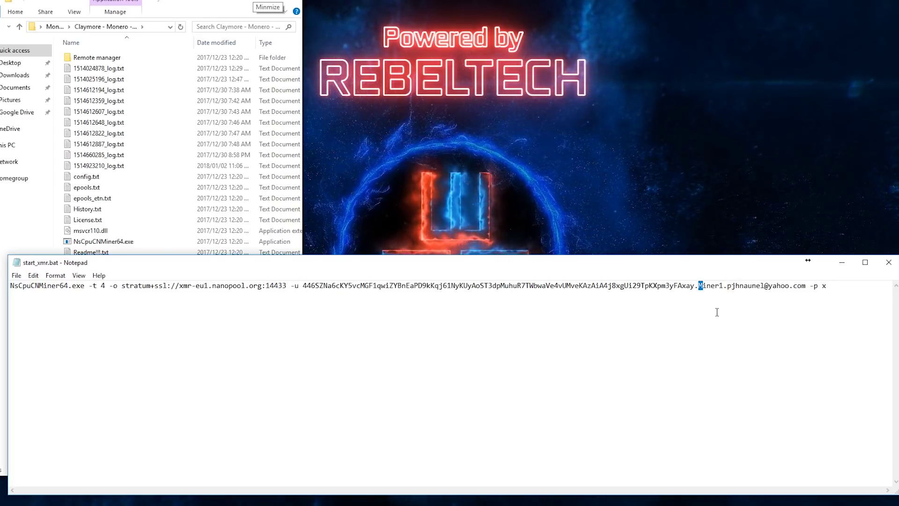
pyautogui.moveTo(728, 287); pyautogui.dragTo(800, 287)
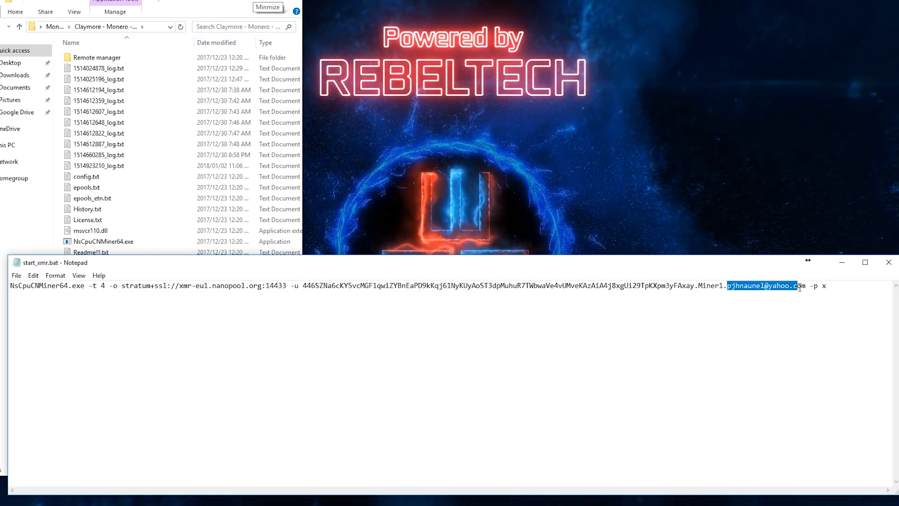
pyautogui.moveTo(736, 287); pyautogui.dragTo(731, 277)
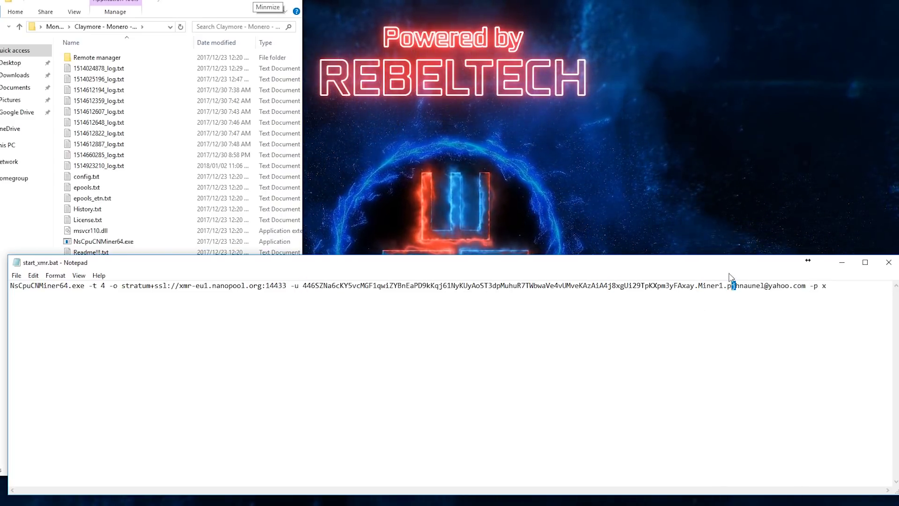
pyautogui.click(894, 269)
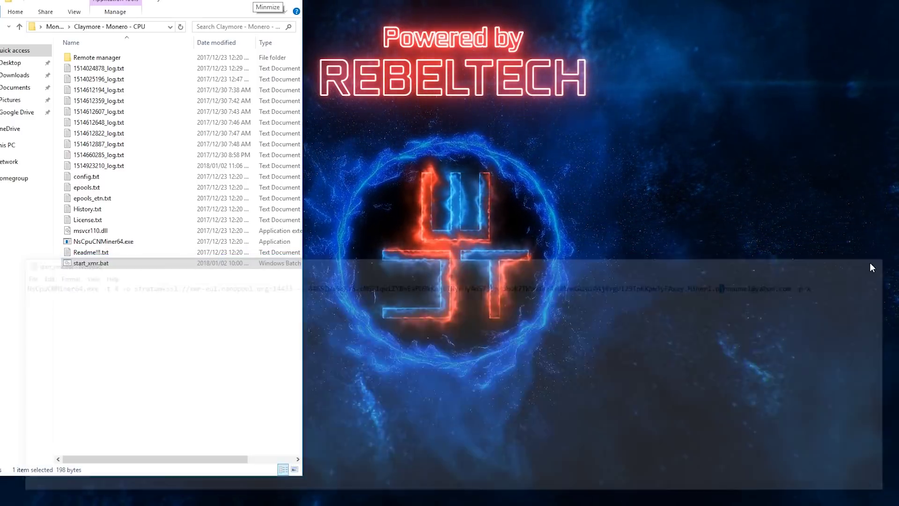